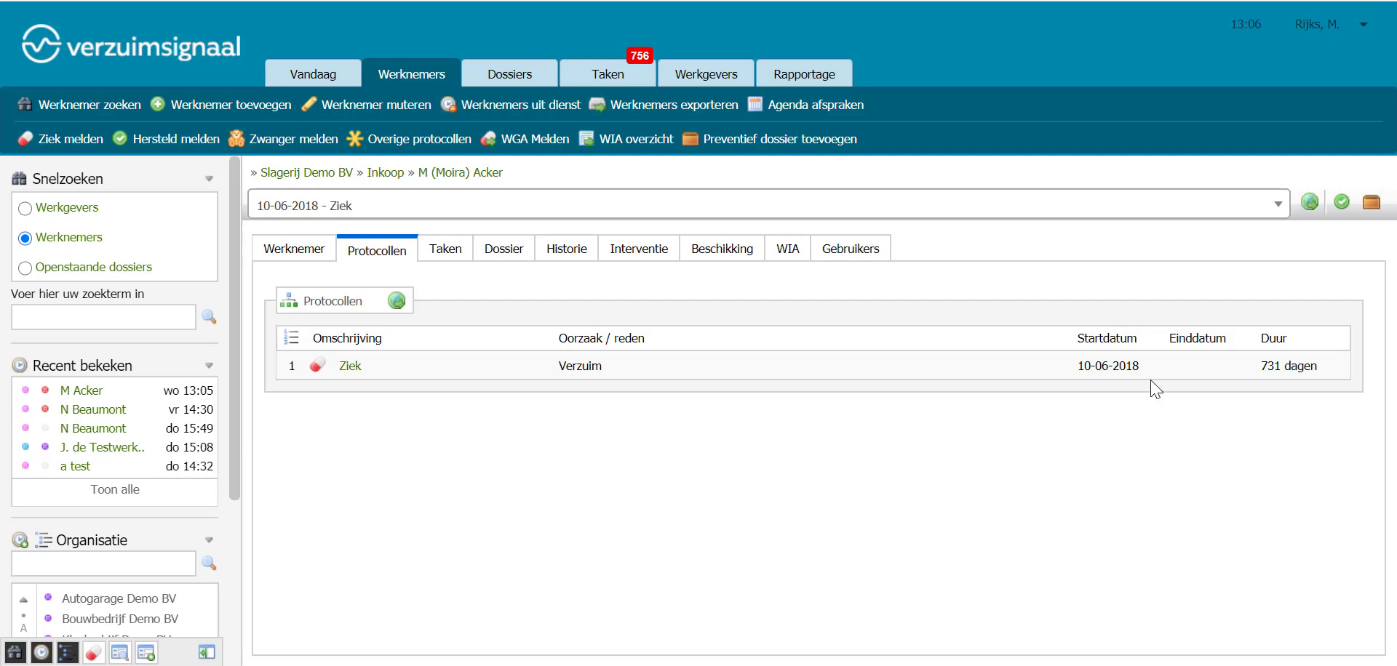
Step: Create a new WIA decision for this employee with issue date and effective date 01-06-2020 and a duration of 36 months
left_click(782, 255)
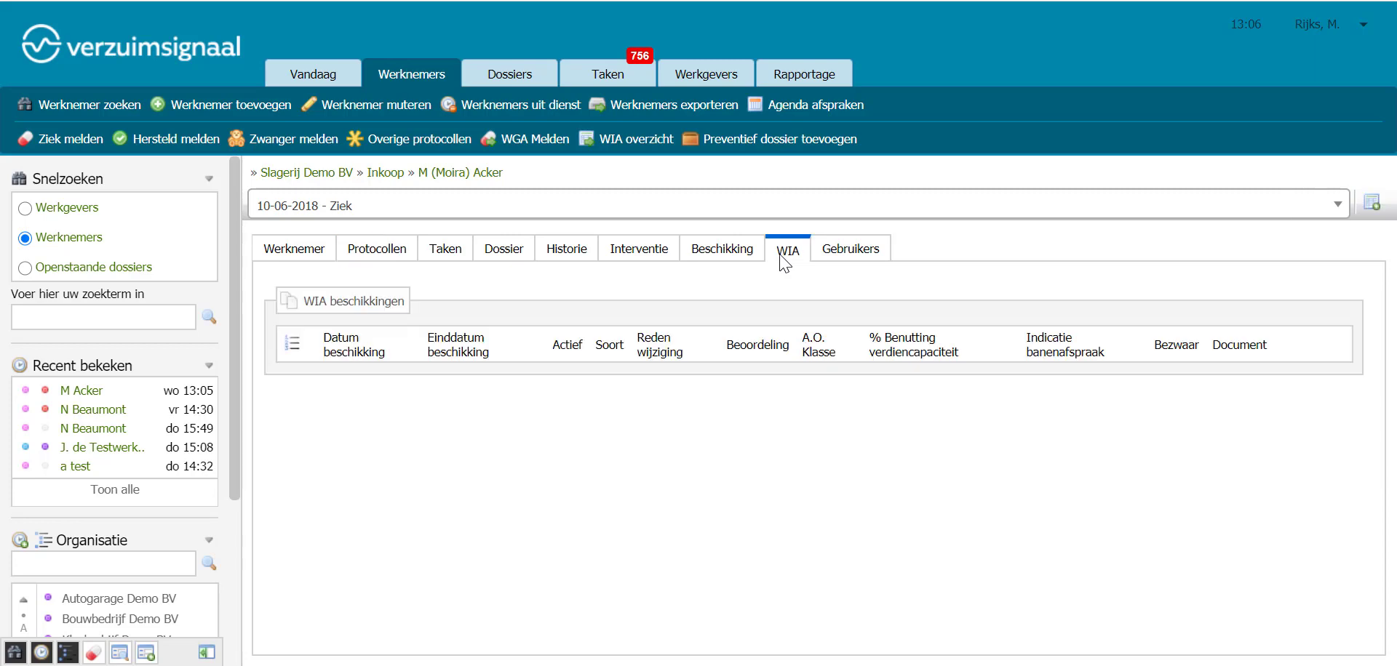
left_click(1373, 207)
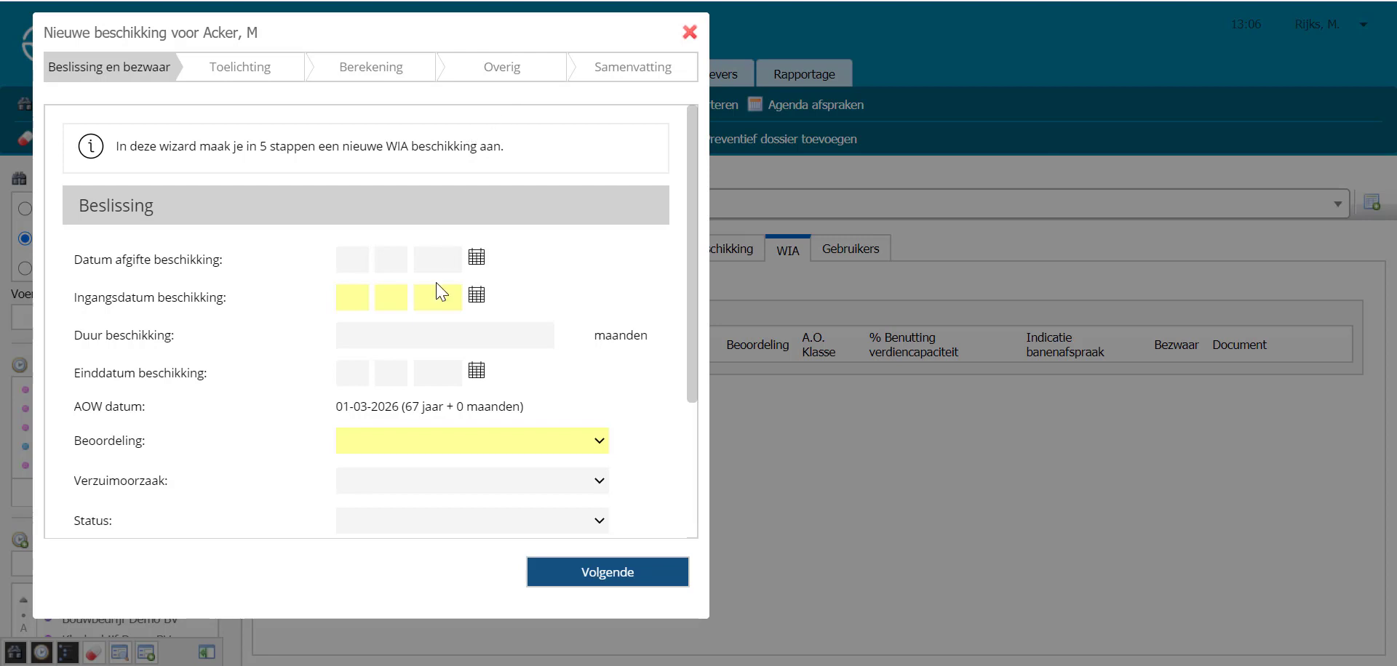
left_click(476, 261)
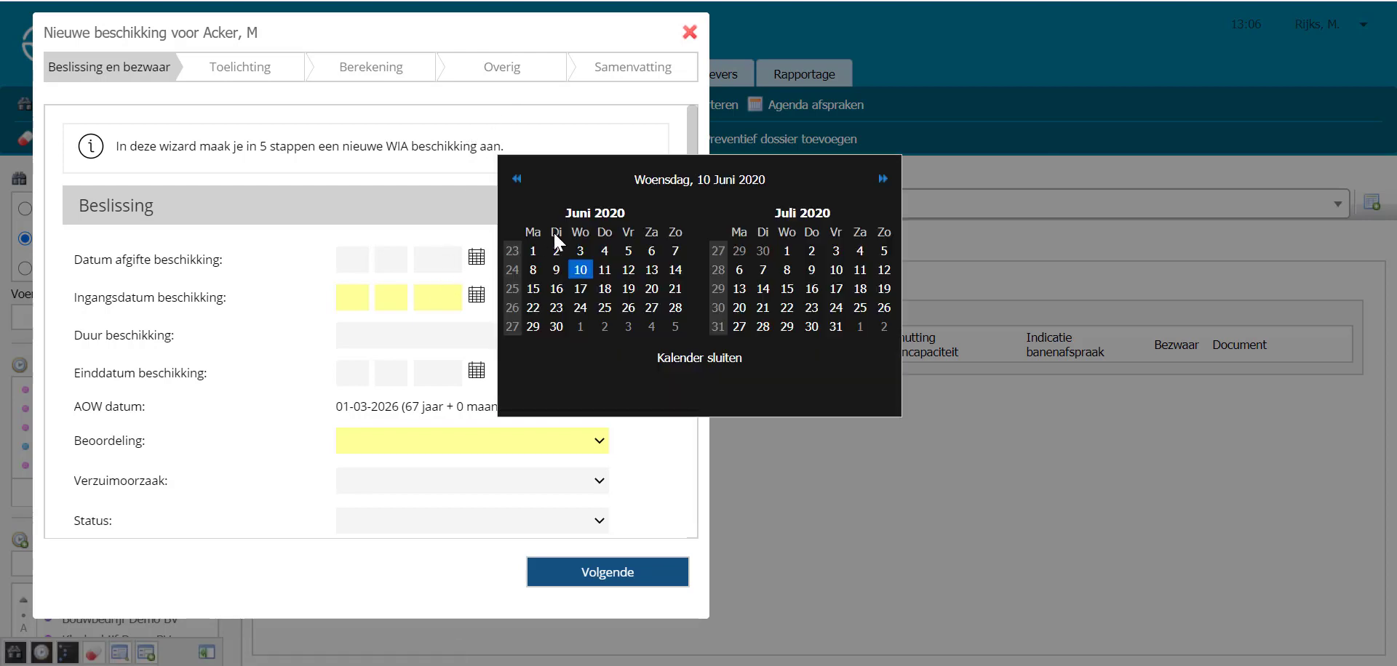
left_click(542, 252)
left_click(477, 295)
left_click(533, 251)
left_click(466, 338)
left_click(439, 366)
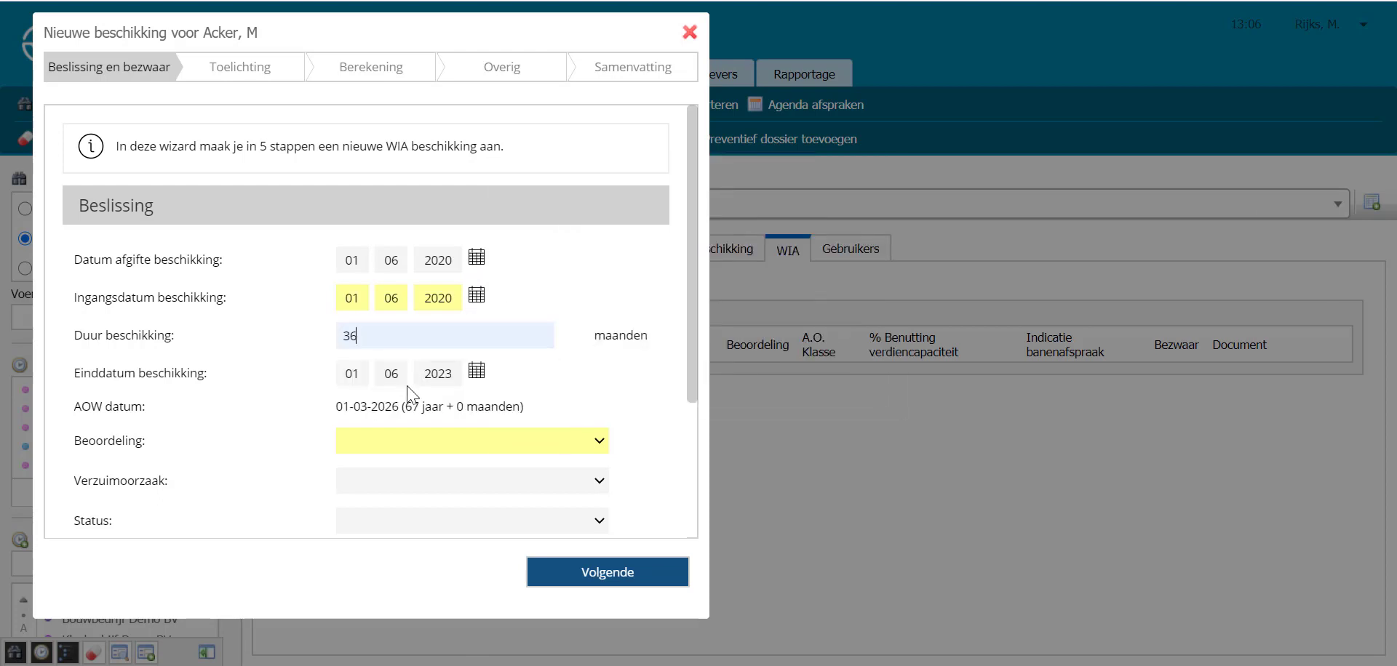
Step: Set the decision's Beoordeling to WGA, Verzuimoorzaak to Onbekend and Status to Toegekend
left_click(398, 445)
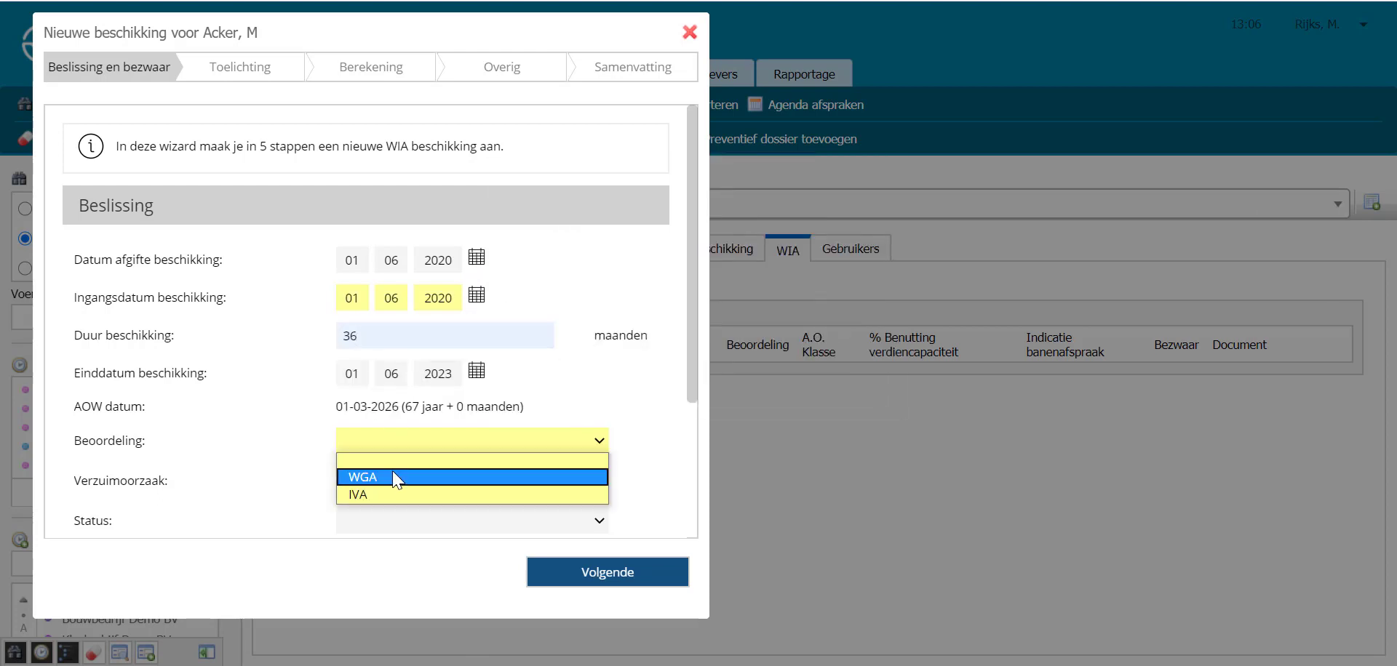
left_click(391, 470)
scroll(429, 469, "down", 3)
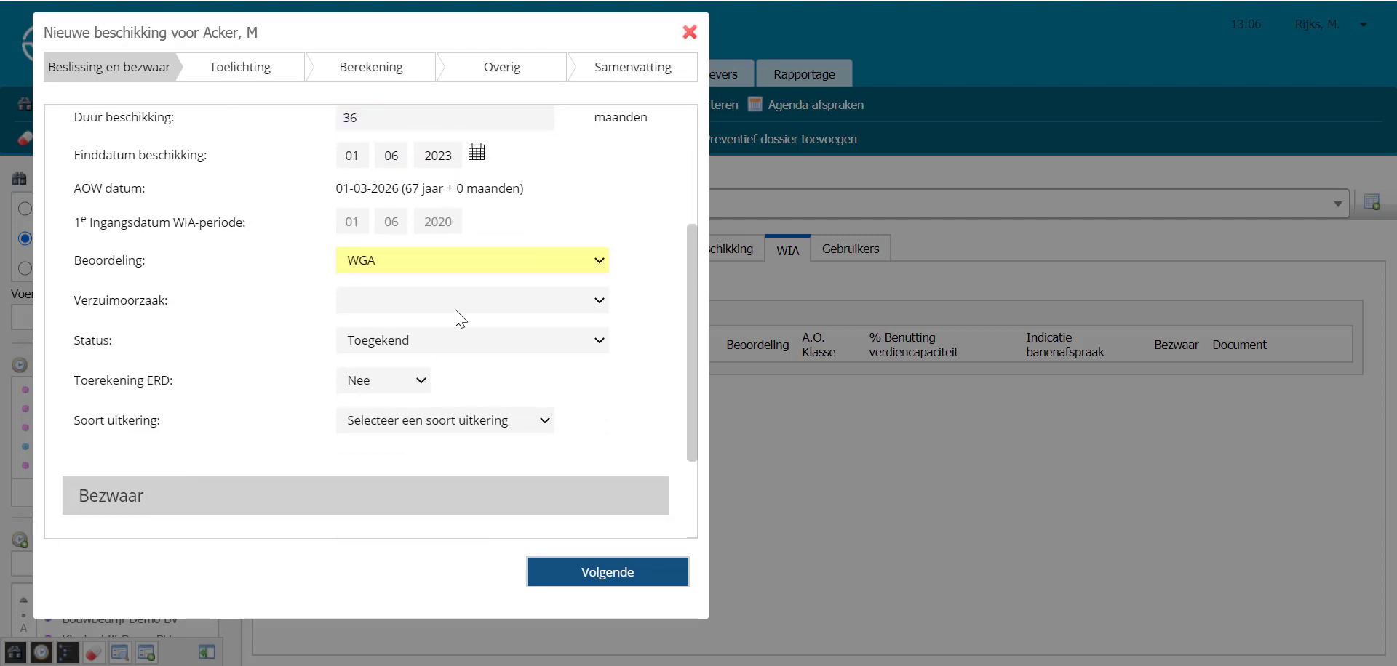
left_click(454, 300)
left_click(421, 338)
left_click(422, 342)
left_click(420, 342)
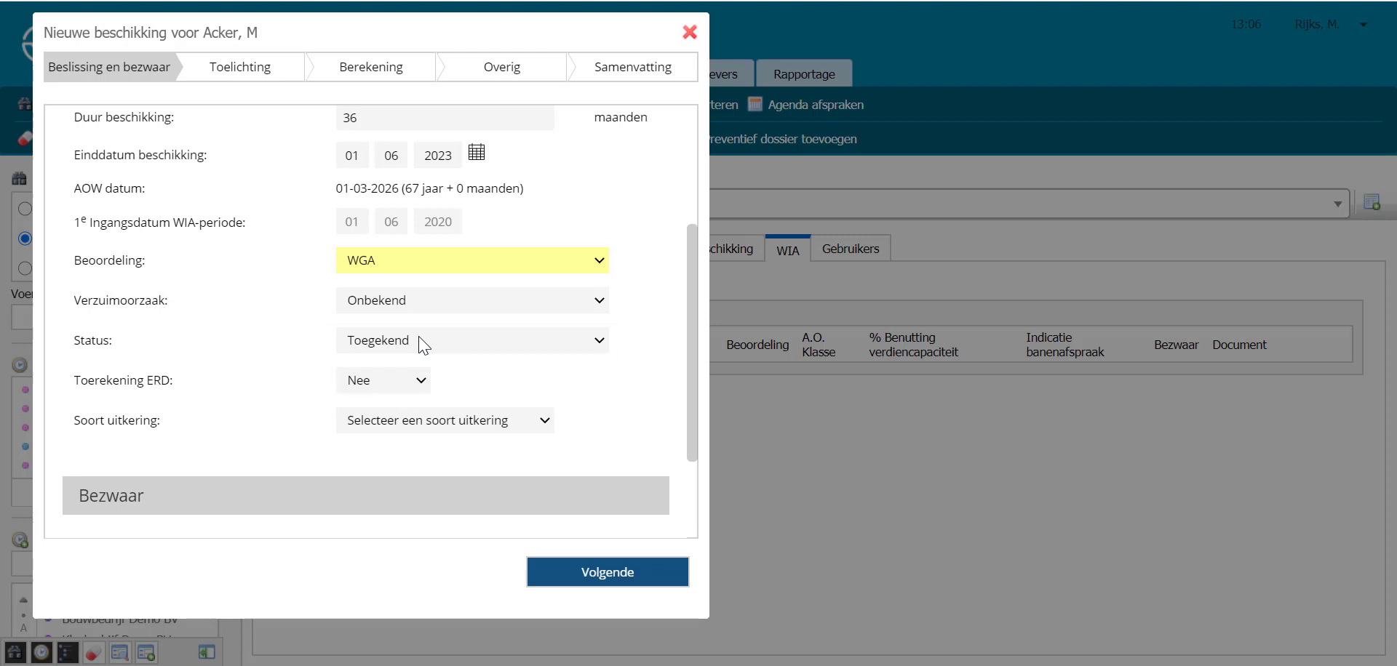
Step: Set Toerekening ERD to Ja and Soort uitkering to LGU, and continue to the Toelichting stage
left_click(421, 380)
left_click(409, 419)
left_click(426, 429)
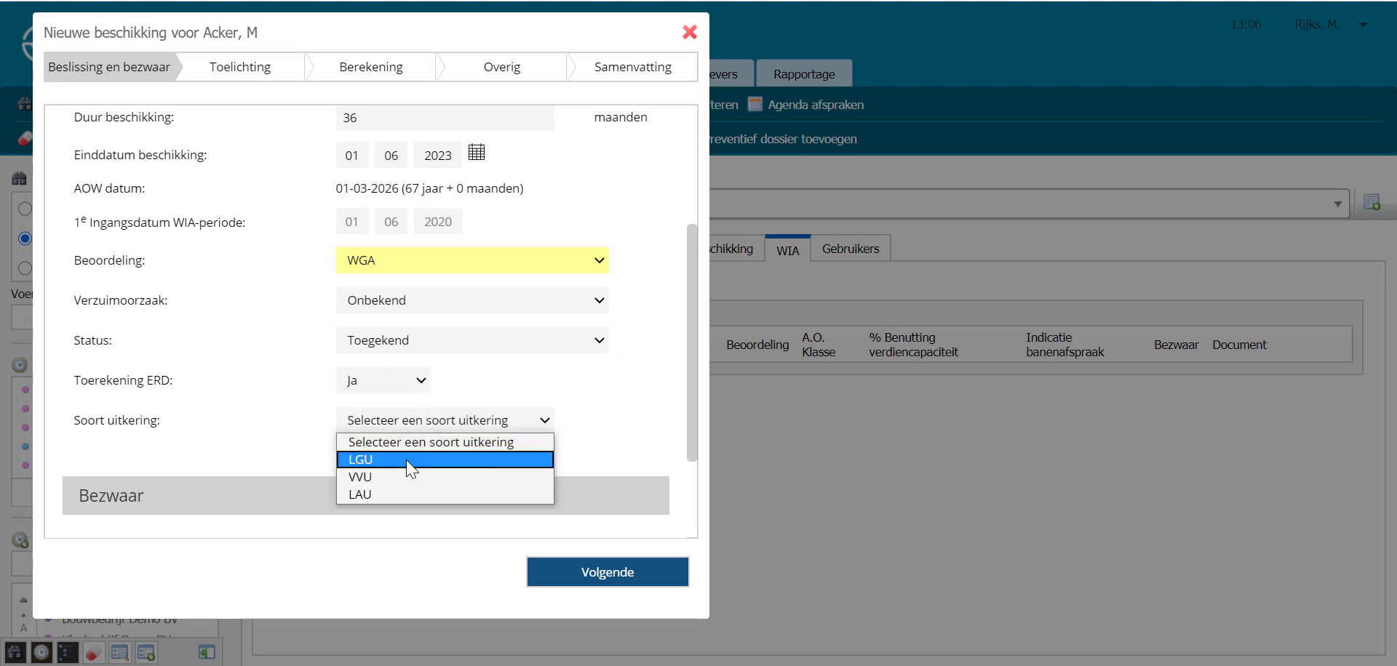
left_click(408, 461)
scroll(427, 391, "down", 2)
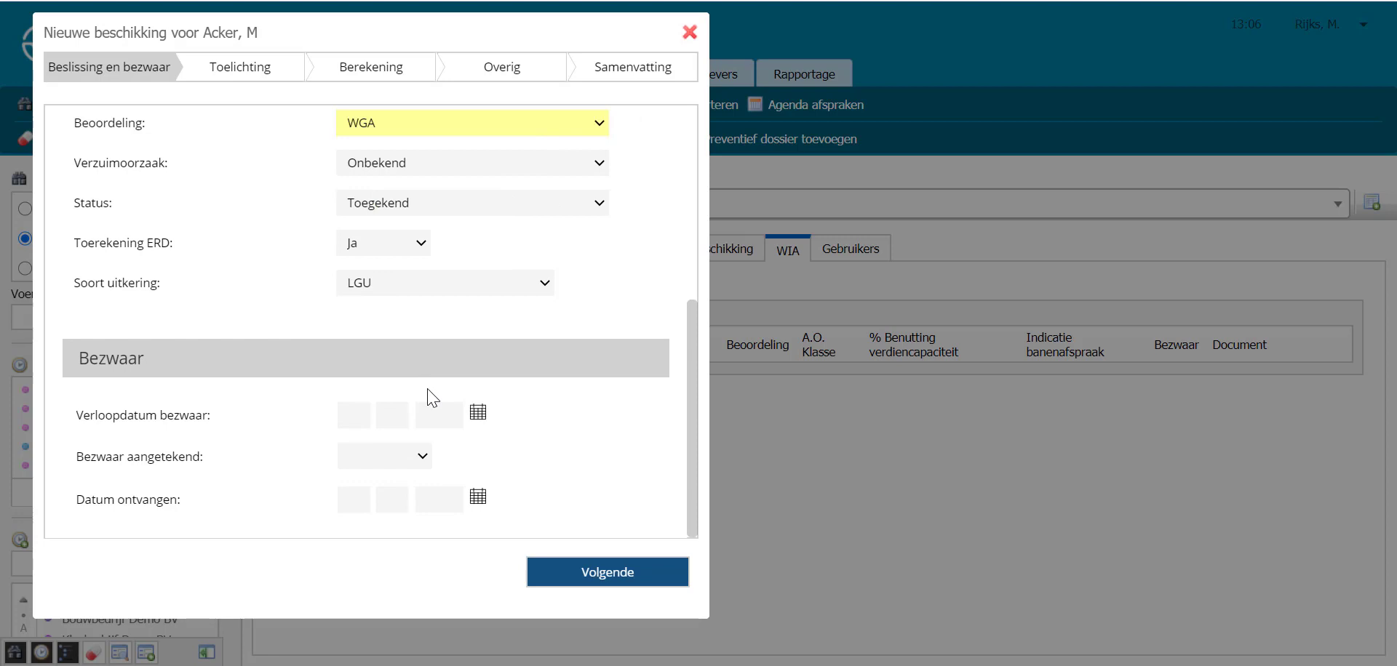
left_click(599, 575)
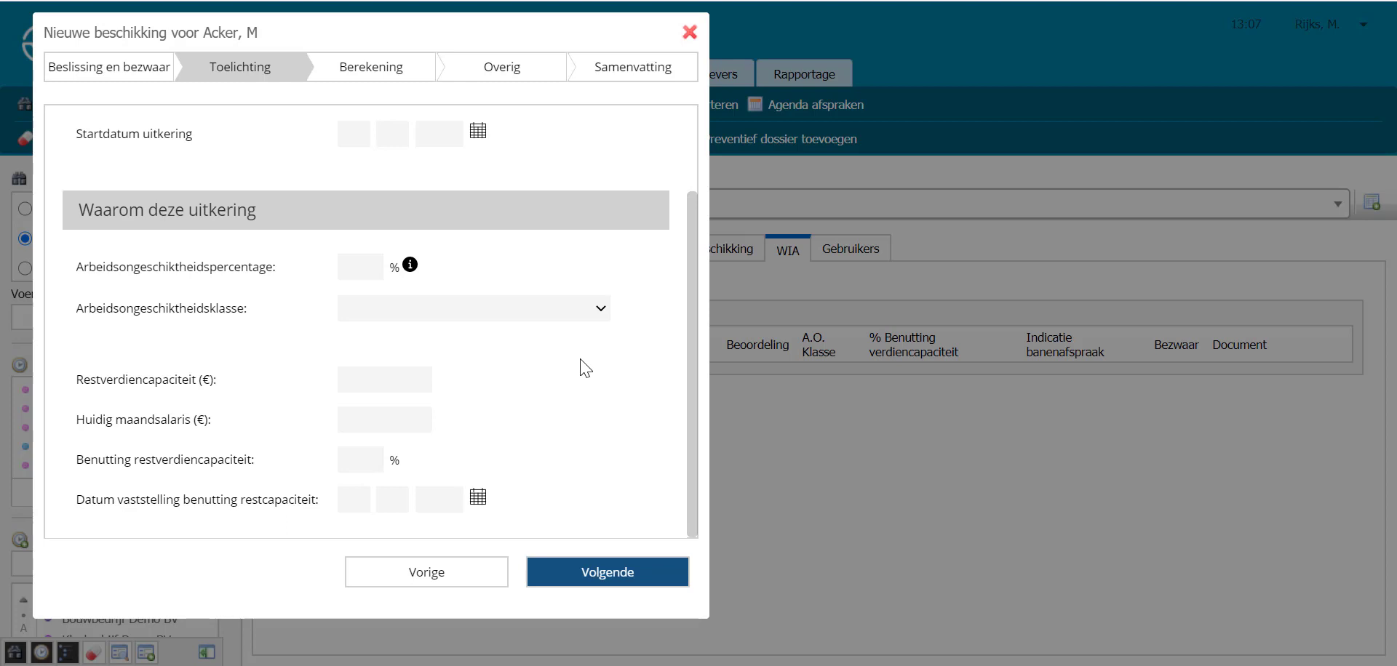
Step: Enter 01-06-2020 as Startdatum uitkering, 75% as Arbeidsongeschiktheidspercentage and 35-80 as Arbeidsongeschiktheidsklasse
scroll(470, 290, "up", 2)
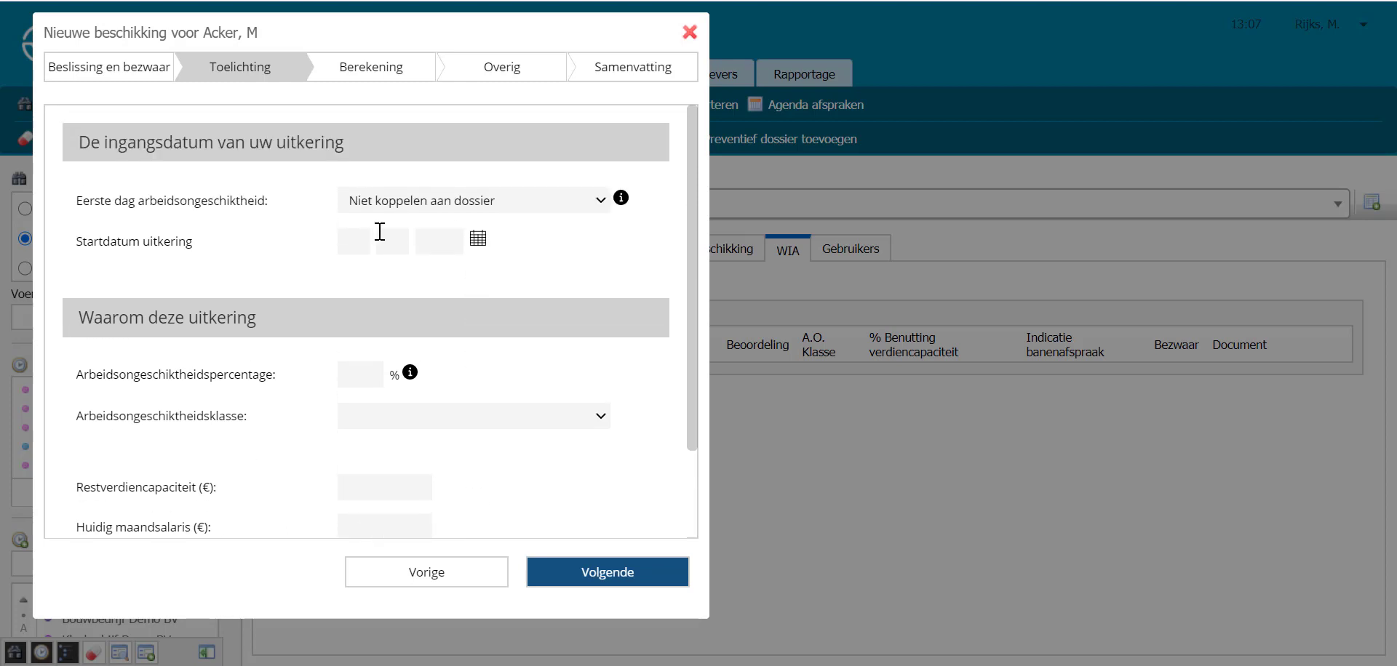
left_click(478, 240)
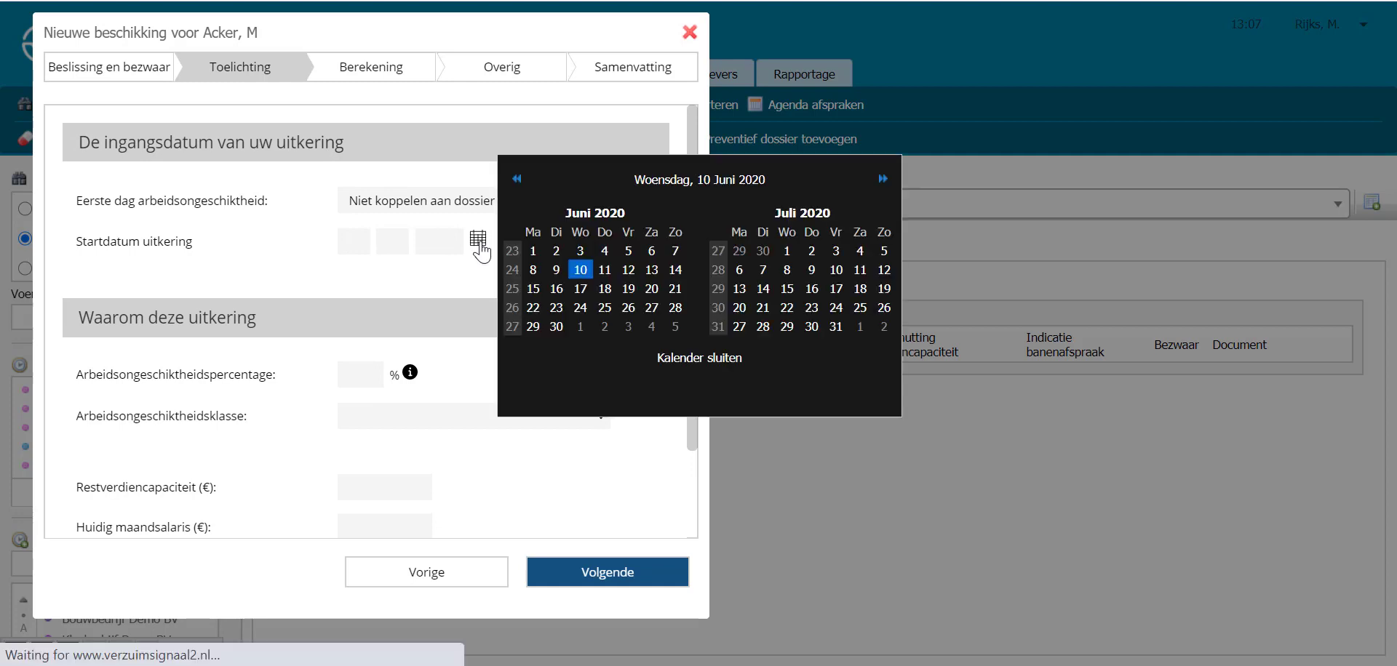
left_click(537, 247)
left_click(376, 384)
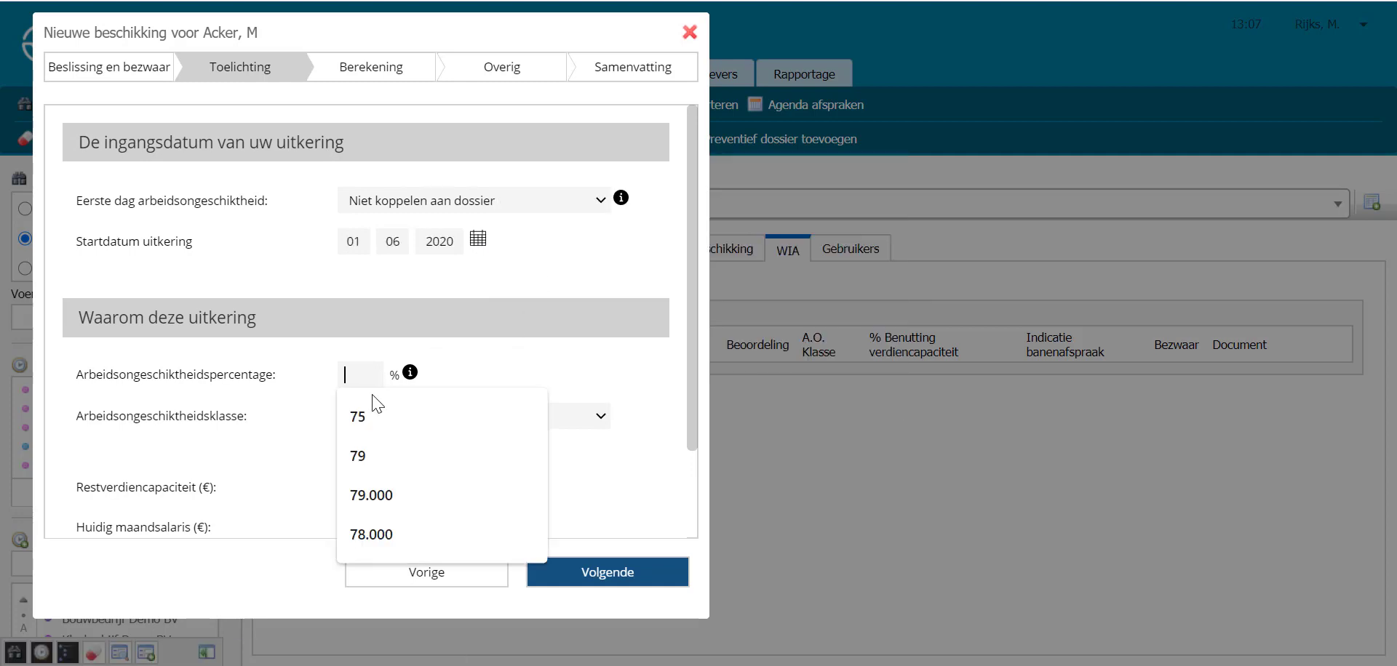
left_click(376, 408)
left_click(390, 415)
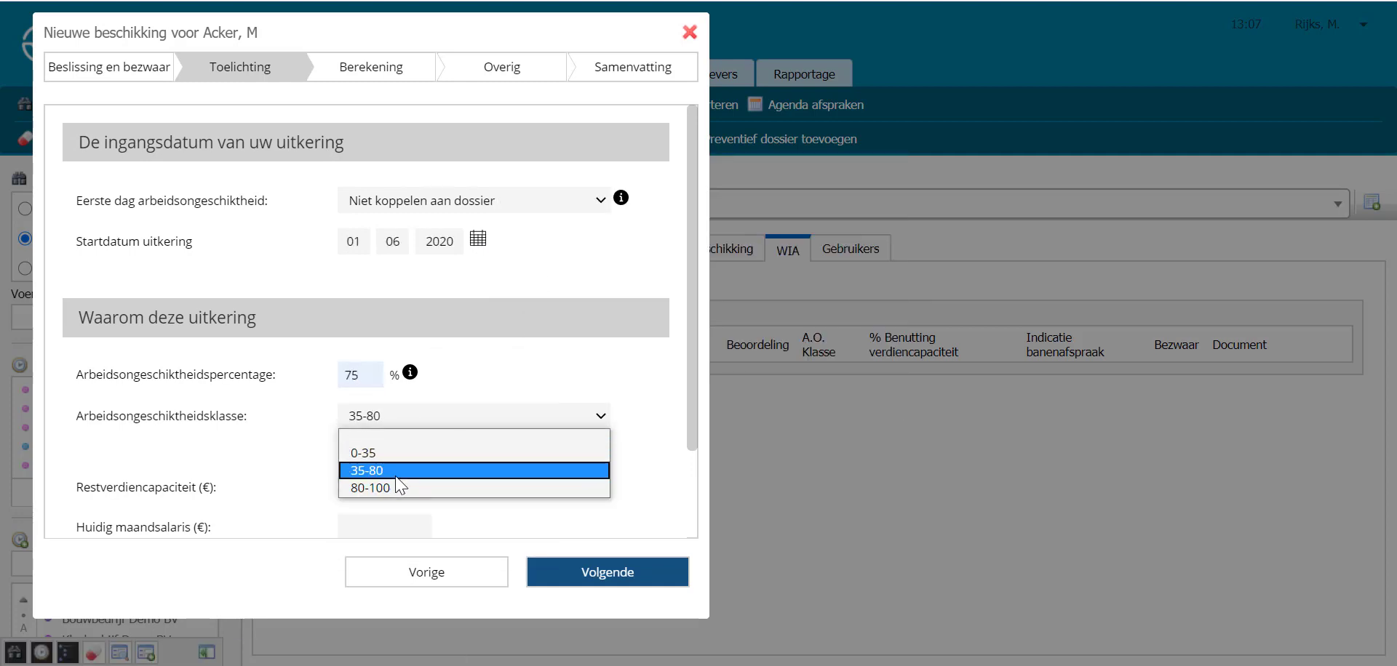
left_click(398, 473)
Step: Enter Restverdiencapaciteit 100, Huidig maandsalaris 1200 and determination date 01-06-2020 for the restcapaciteit, and continue to Berekening
left_click(400, 489)
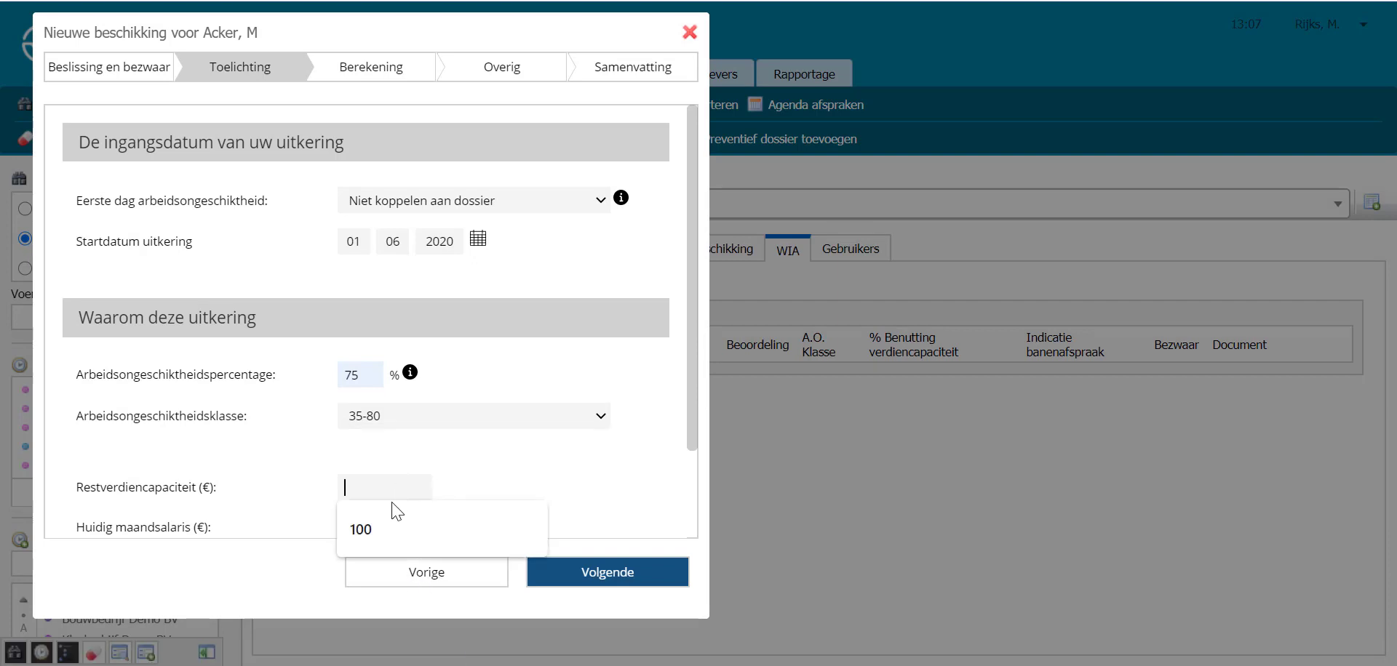
left_click(380, 528)
scroll(508, 430, "down", 2)
left_click(408, 418)
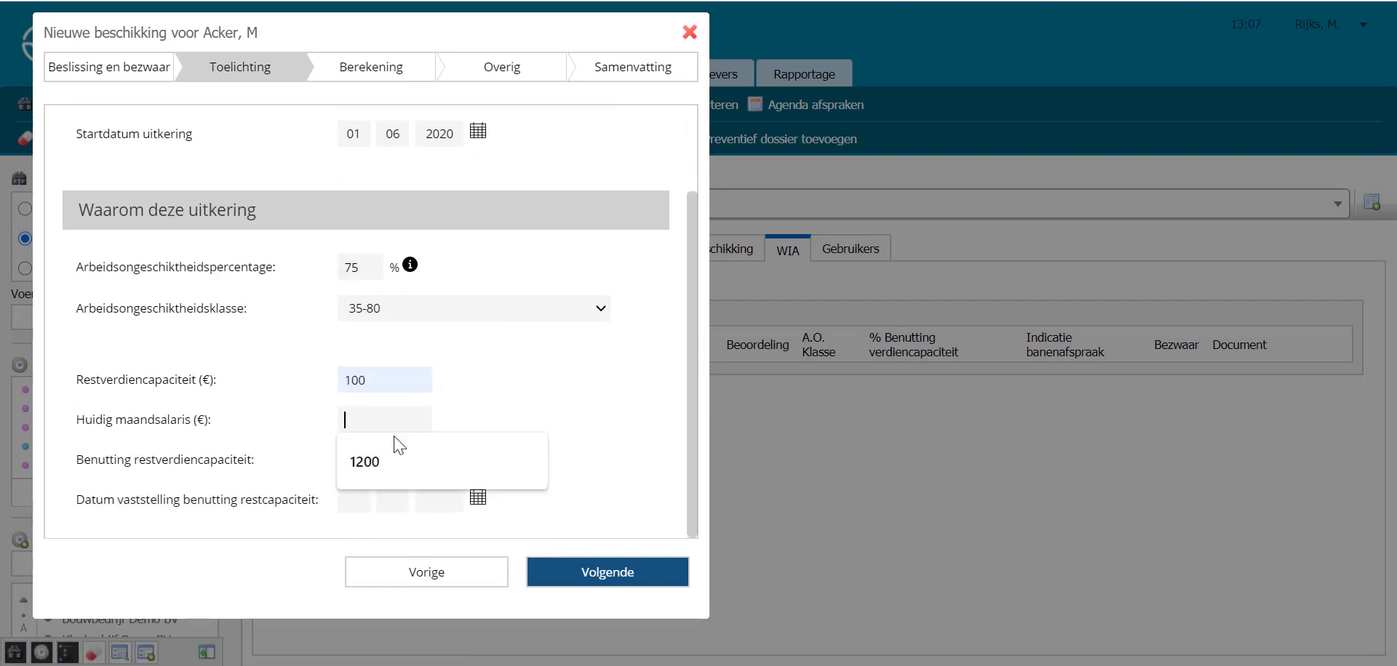
left_click(389, 459)
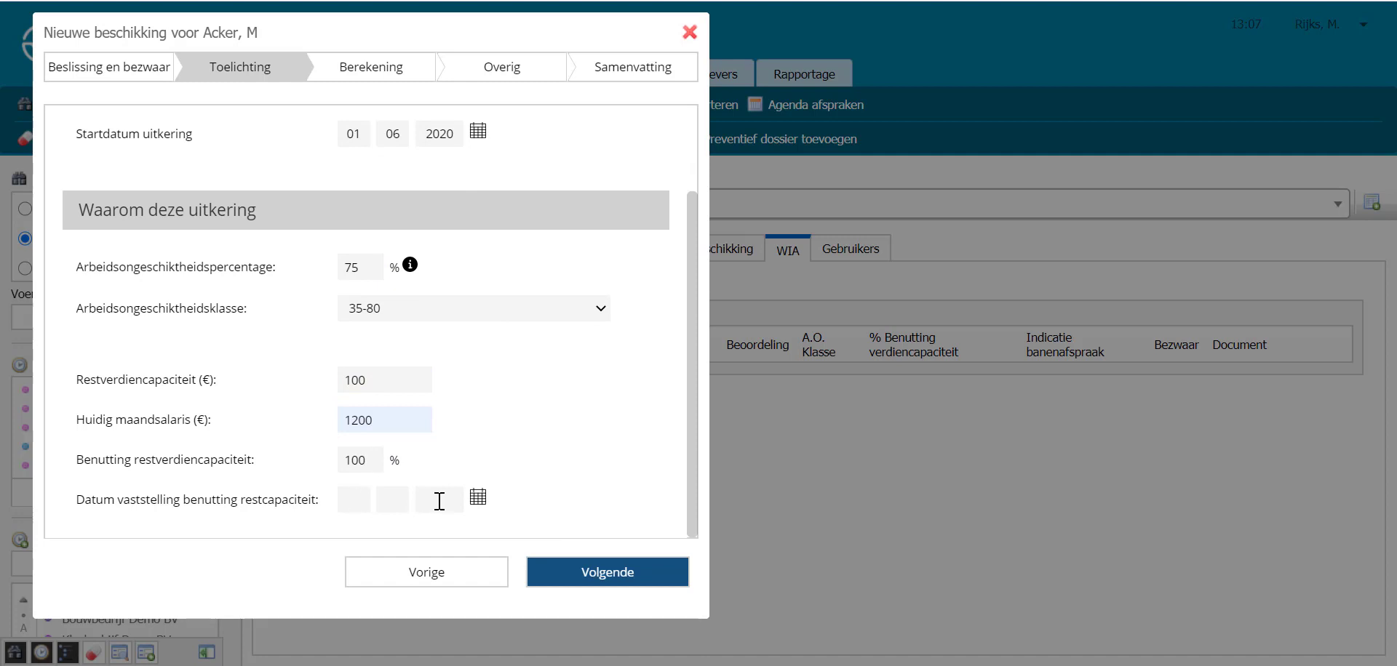
left_click(480, 500)
left_click(537, 243)
left_click(618, 582)
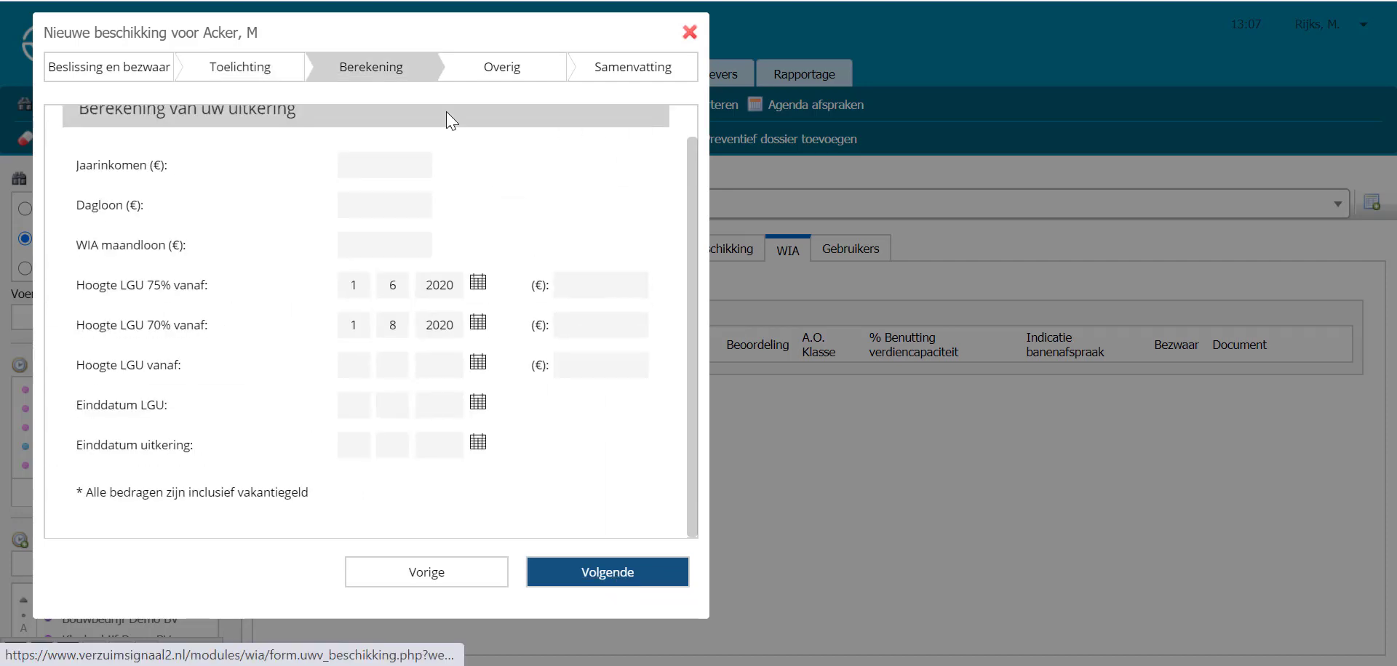
Step: Fill in the benefit calculation with Jaarinkomen 12000, Dagloon 80 and WIA maandloon 1200, and continue to Overig
scroll(356, 233, "up", 1)
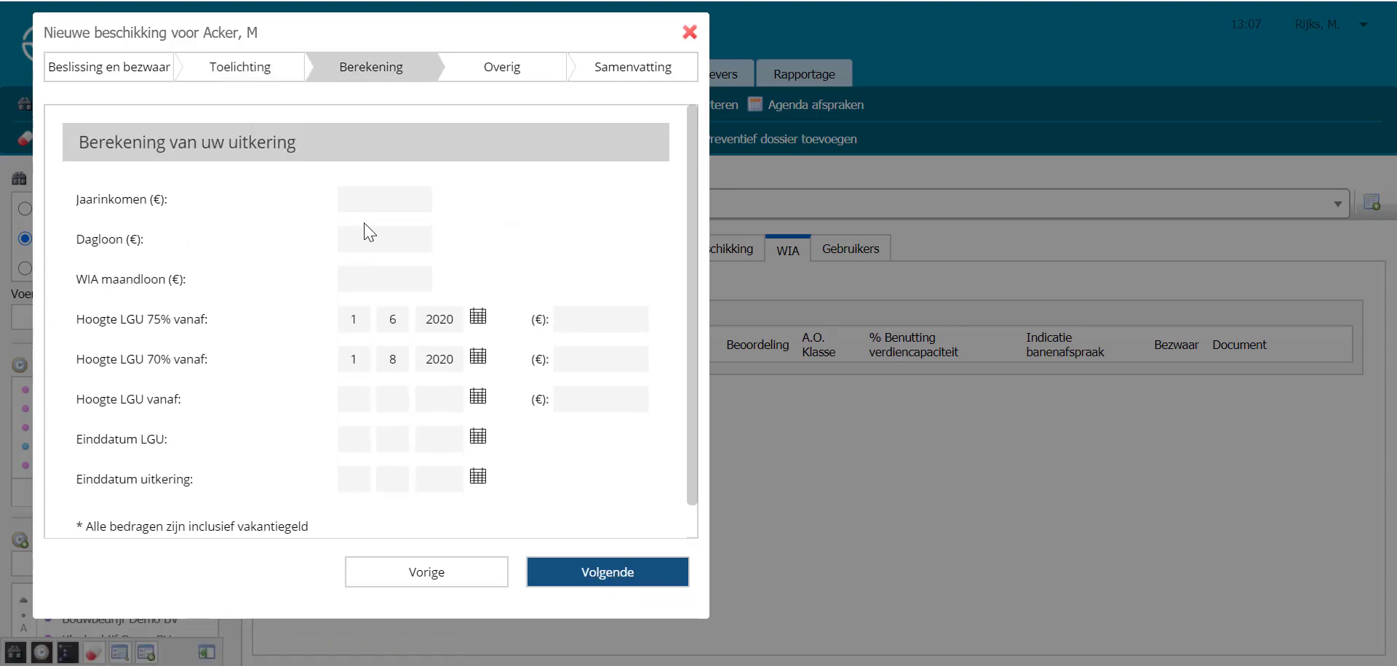
left_click(365, 205)
type("12000")
left_click(378, 229)
type("80")
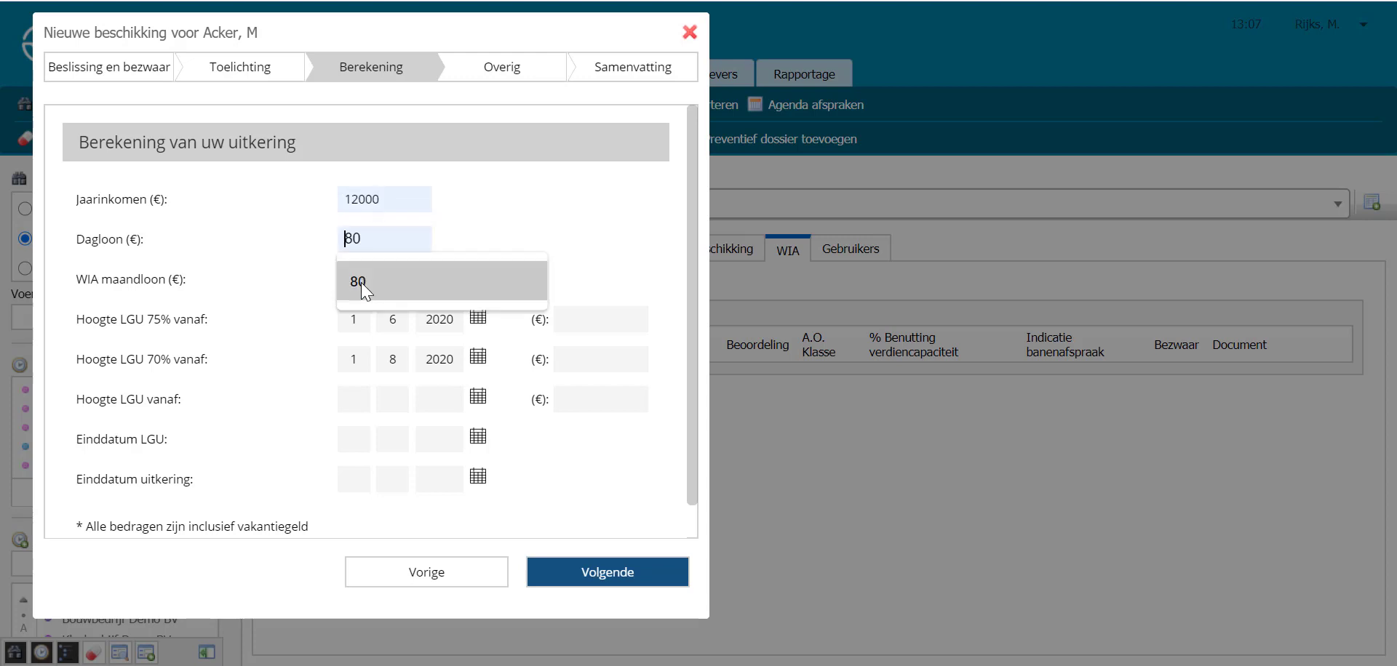
left_click(364, 280)
type("1200")
left_click(356, 328)
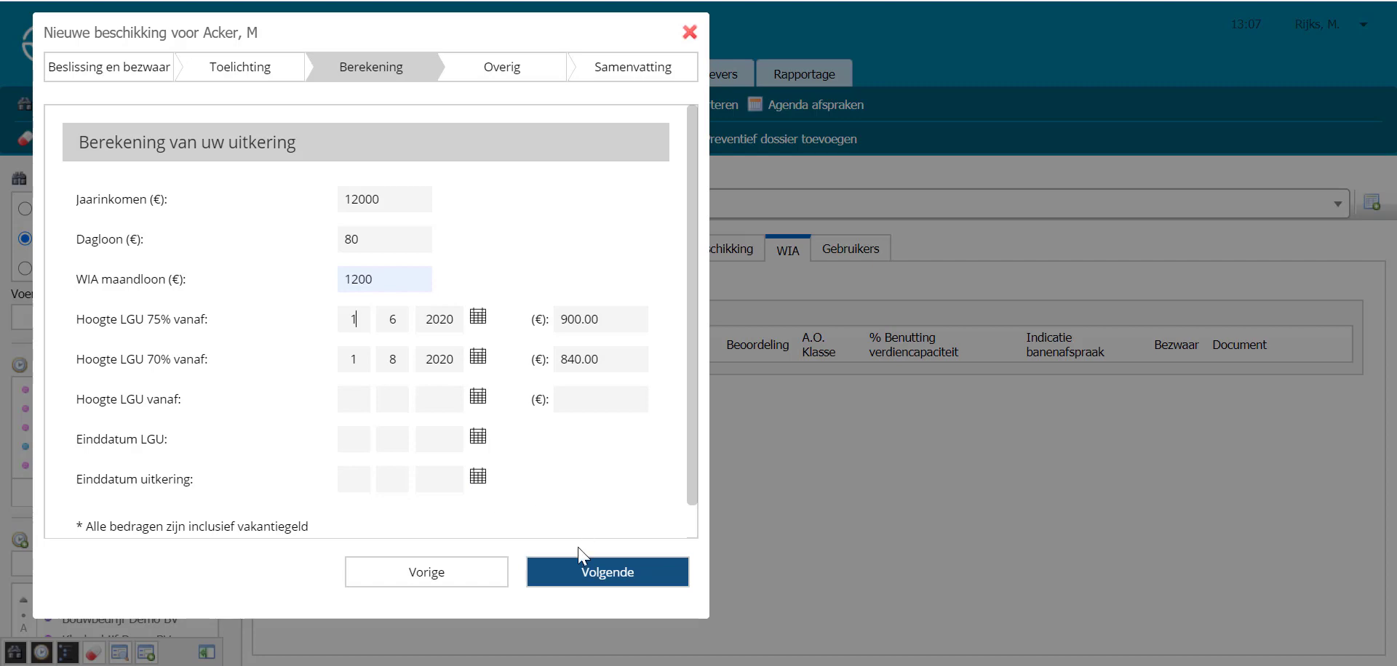
left_click(583, 576)
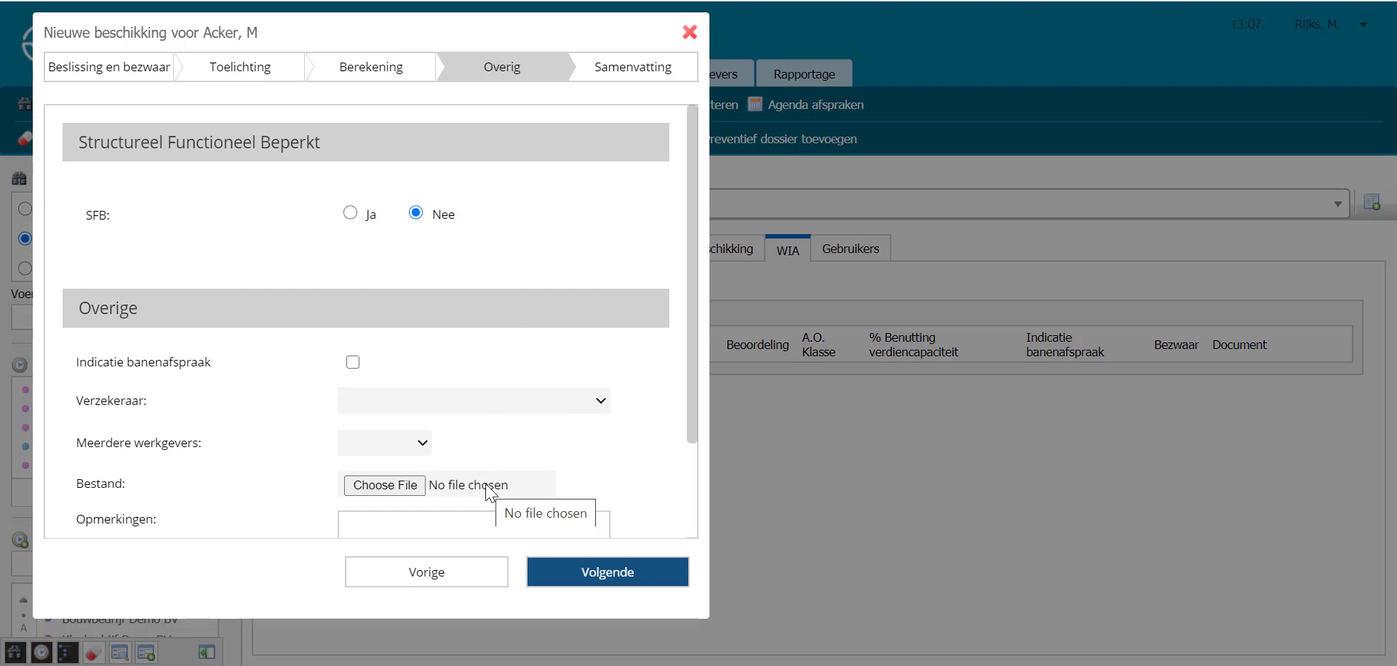
Step: Leave the Overig fields at their defaults, review the Samenvatting, and save and close the new decision
left_click(617, 579)
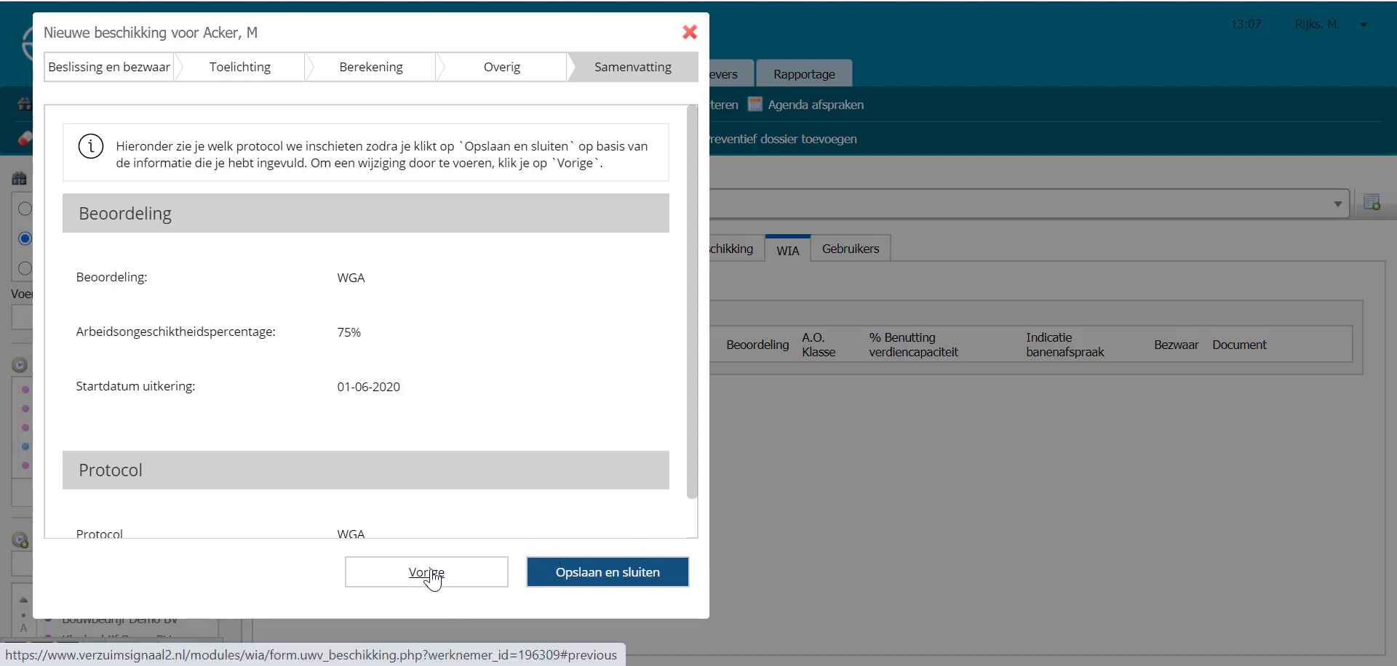
left_click(237, 69)
left_click(633, 66)
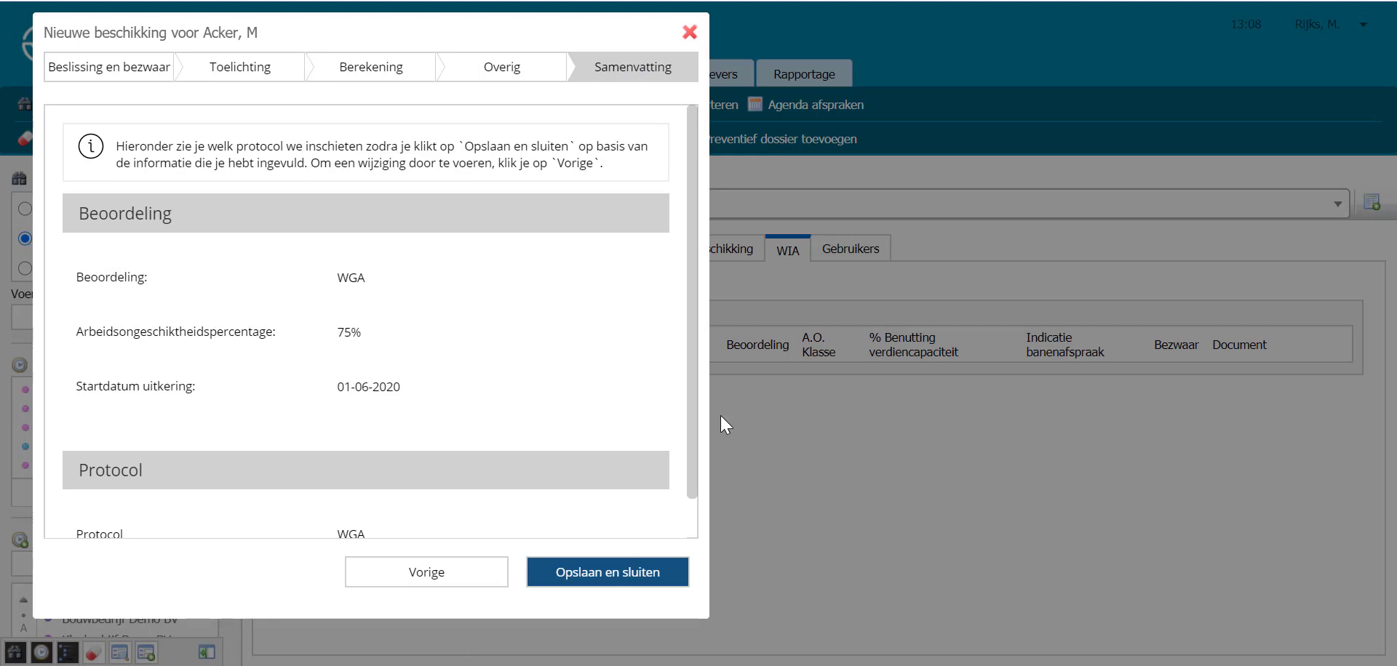
left_click(595, 577)
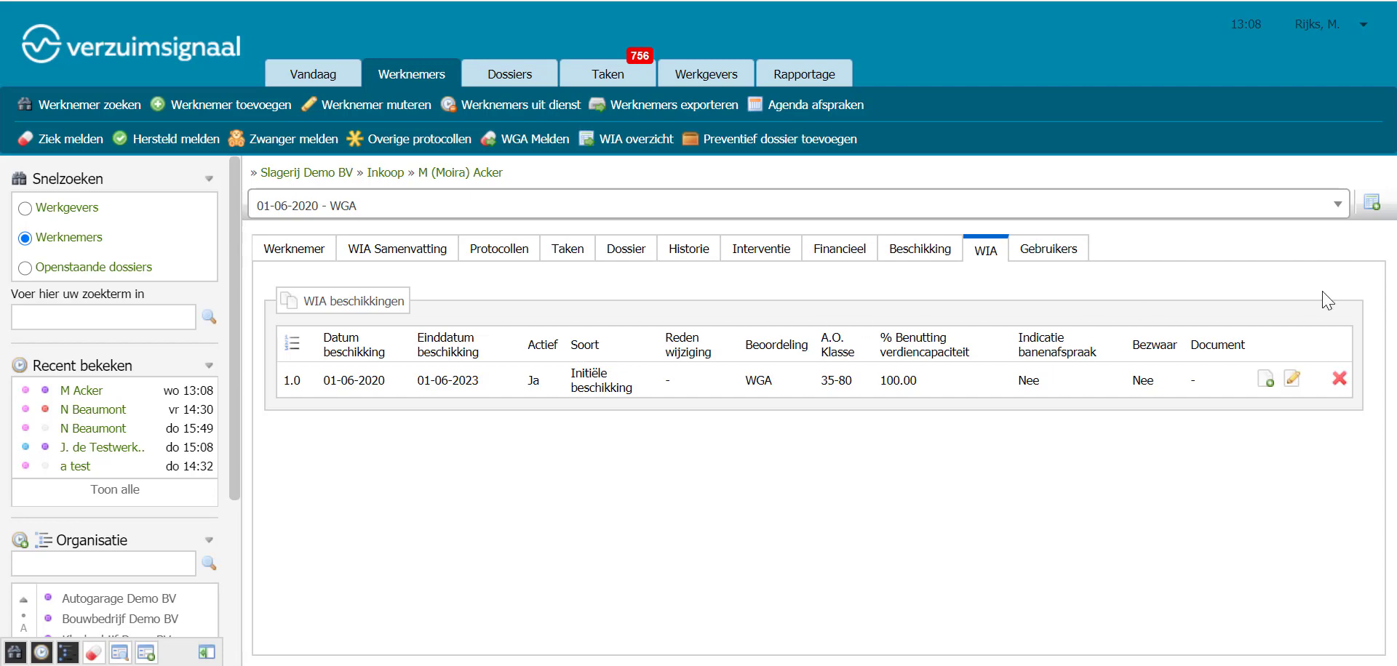
Step: Add a change to the existing WGA decision with Reden wijziging AO % and effective date 01-06-2020
left_click(1266, 379)
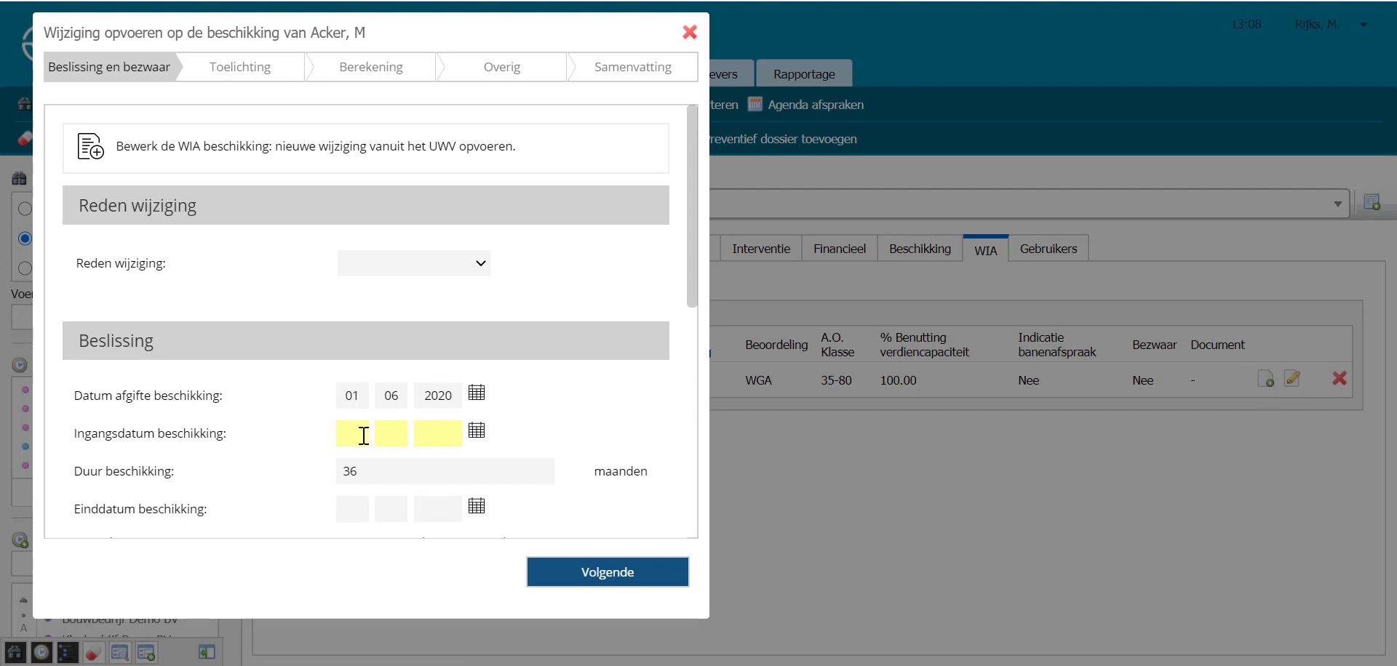
left_click(413, 263)
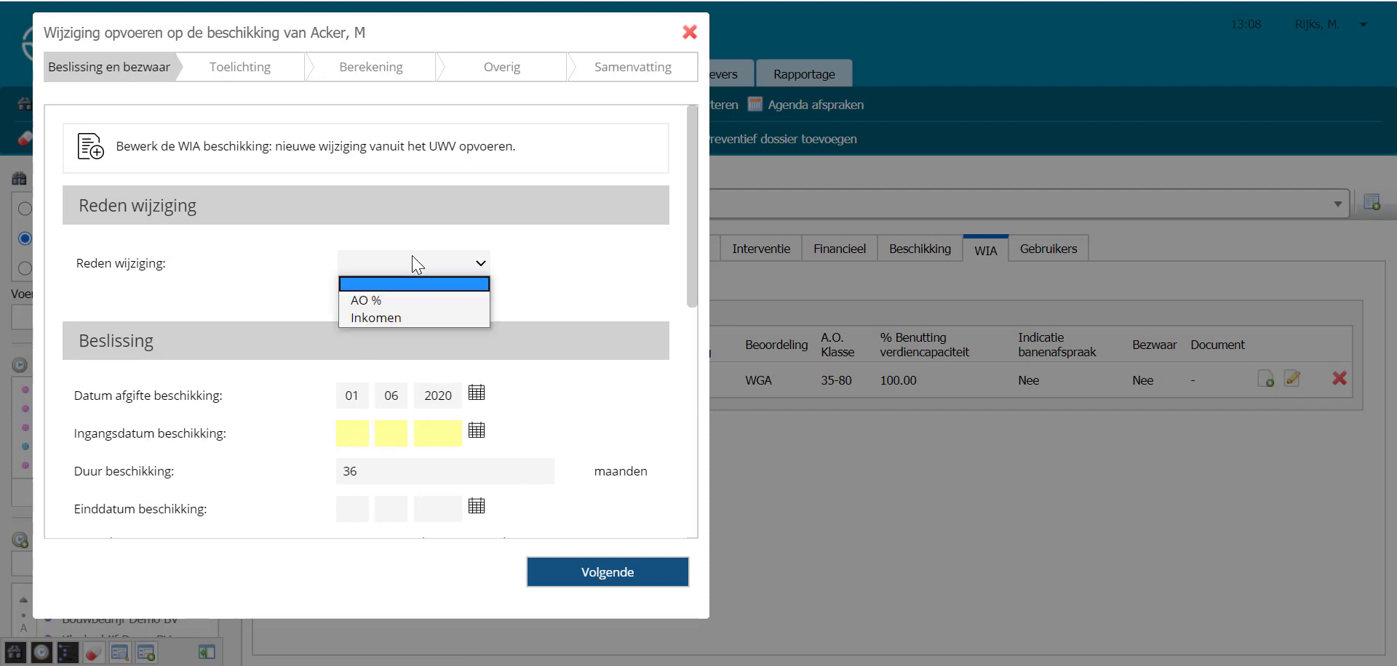
left_click(402, 289)
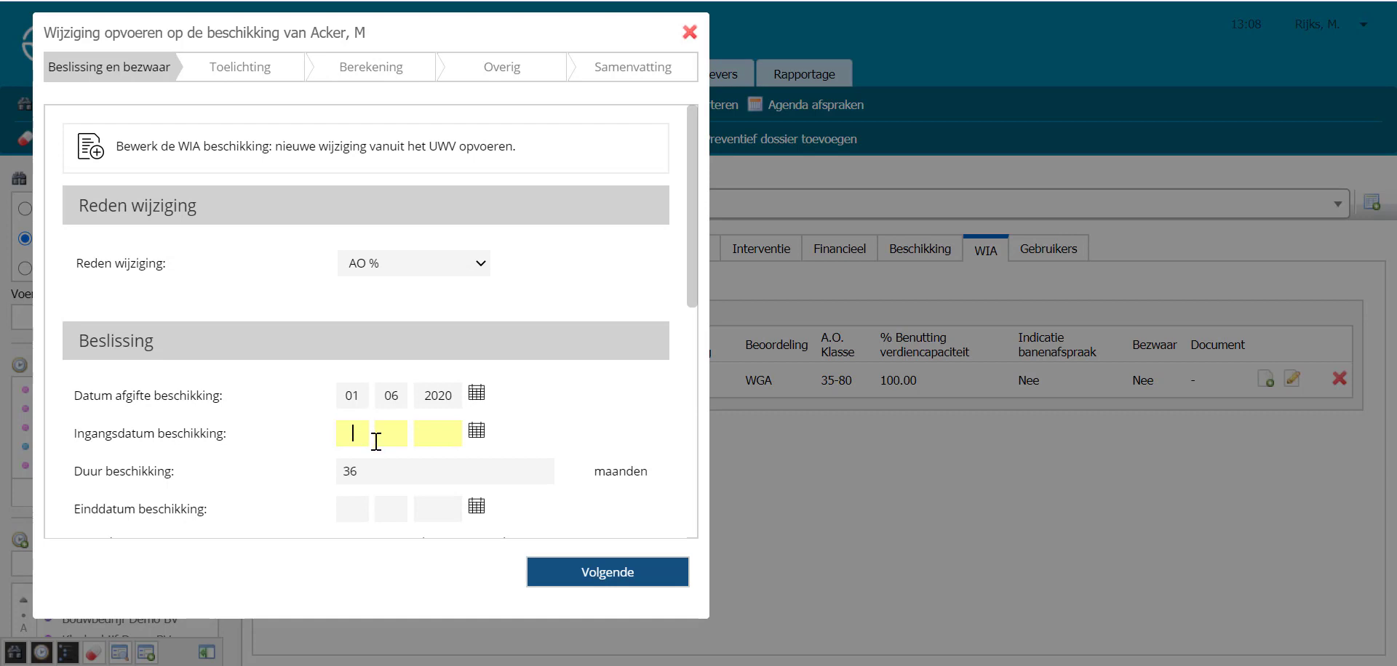
left_click(477, 431)
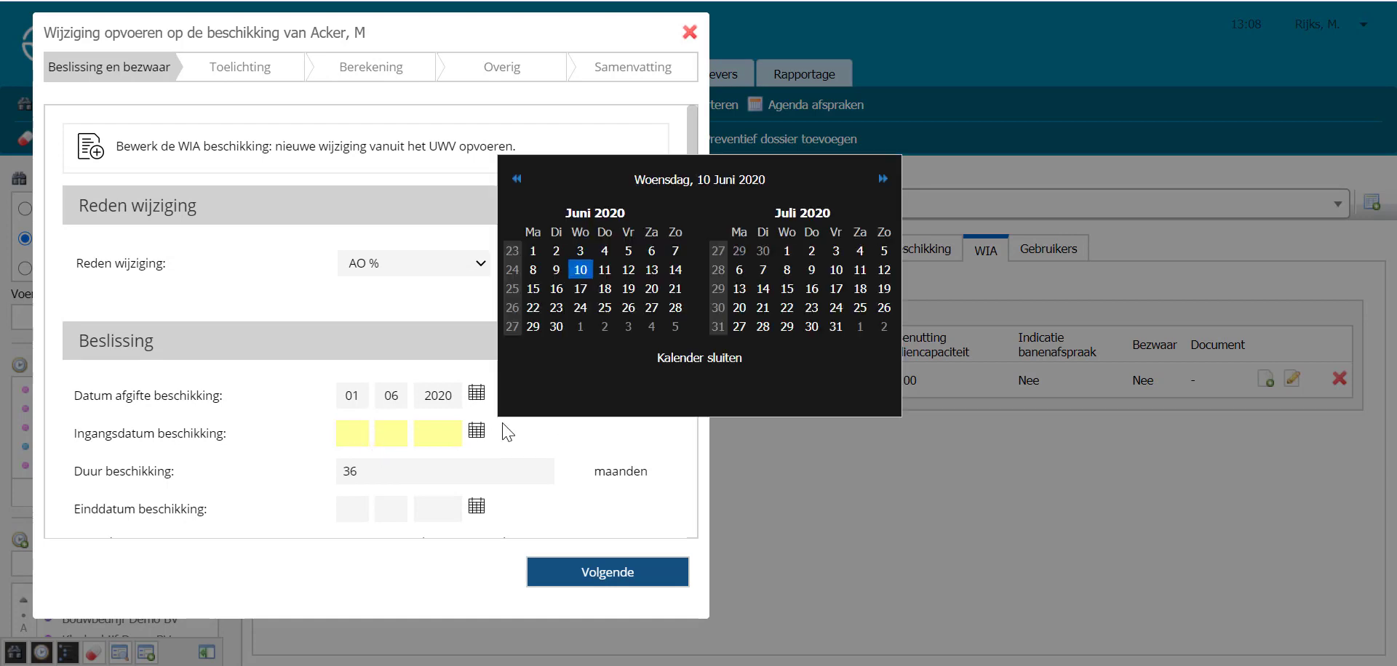
left_click(535, 246)
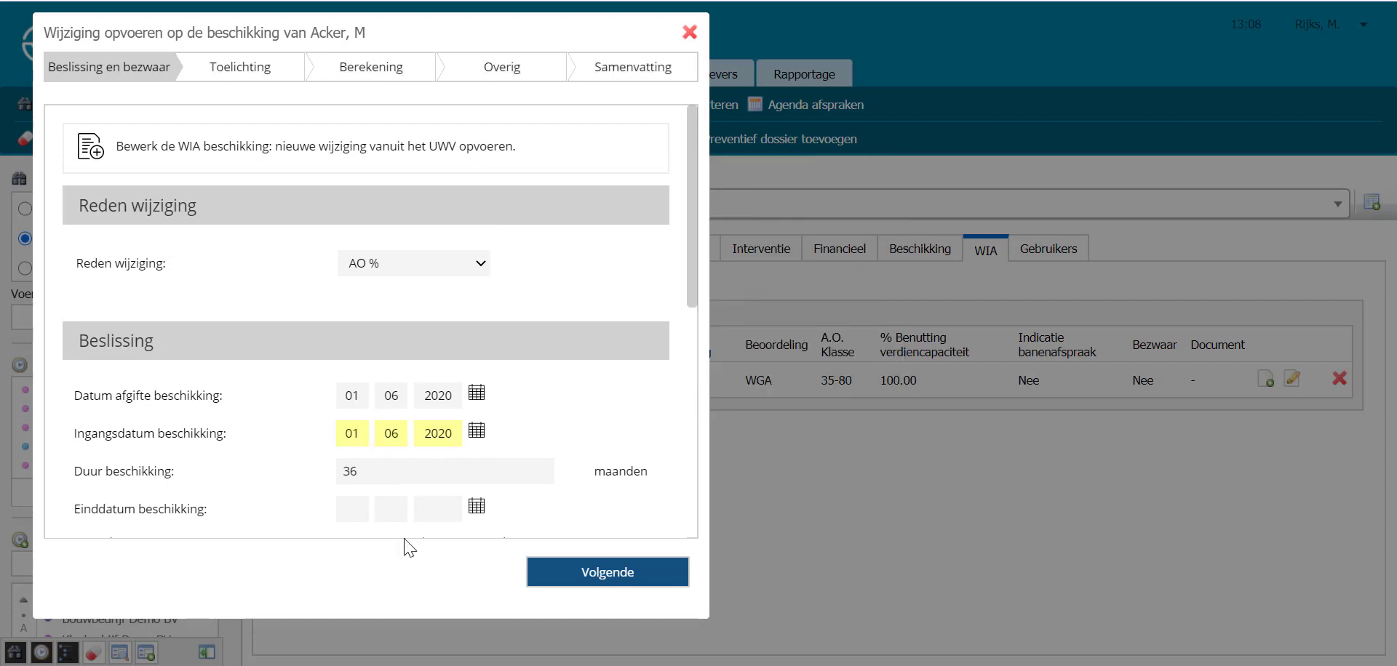
Step: Set the changed decision's Einddatum beschikking to 01-06-2023 and continue to the Toelichting stage
left_click(476, 506)
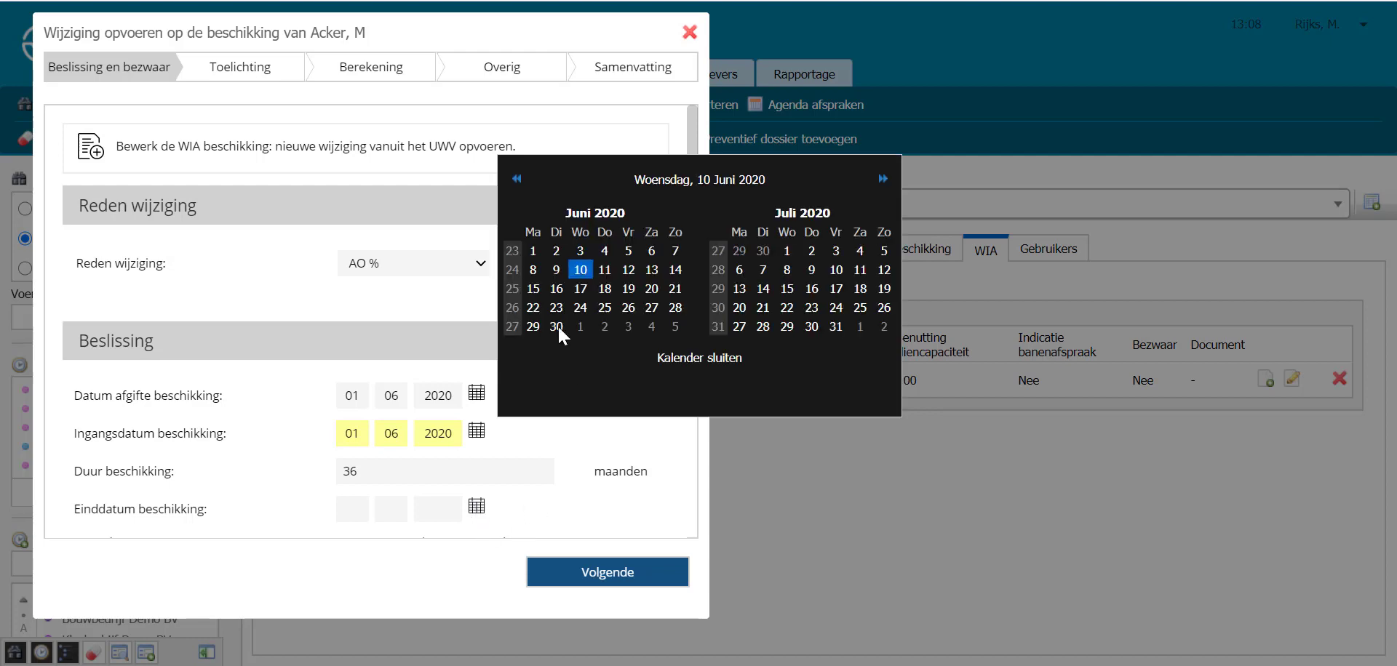
left_click(535, 251)
left_click(458, 509)
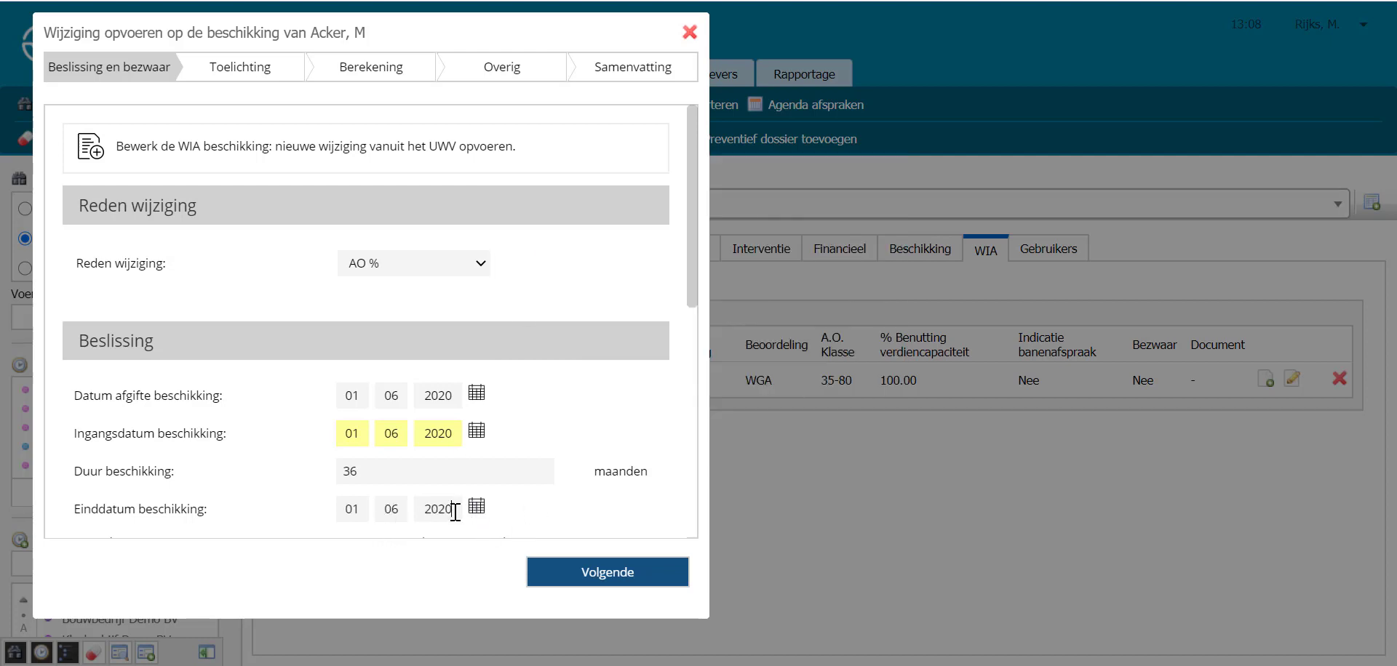
key("BackSpace")
type("3")
scroll(517, 386, "down", 5)
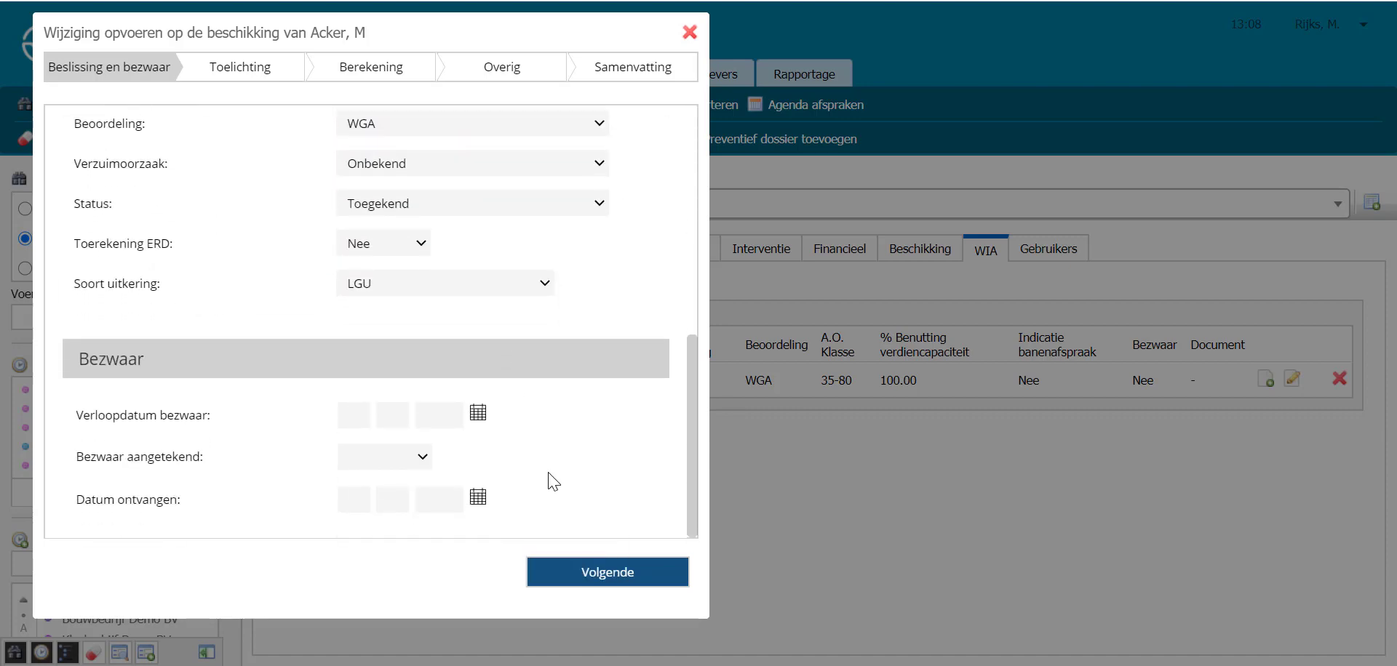
left_click(595, 574)
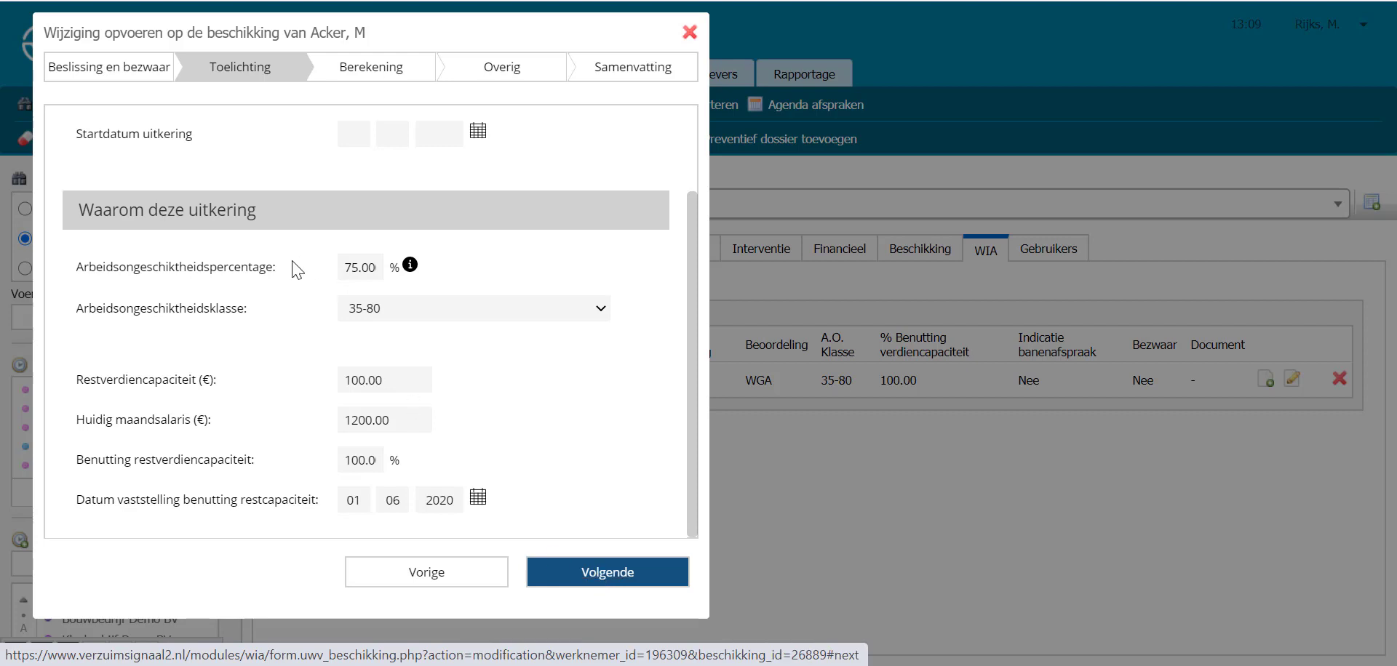
Step: Set the Arbeidsongeschiktheidspercentage to 79%, keep the Berekening and Overig values, and save and close the decision change
left_click(357, 268)
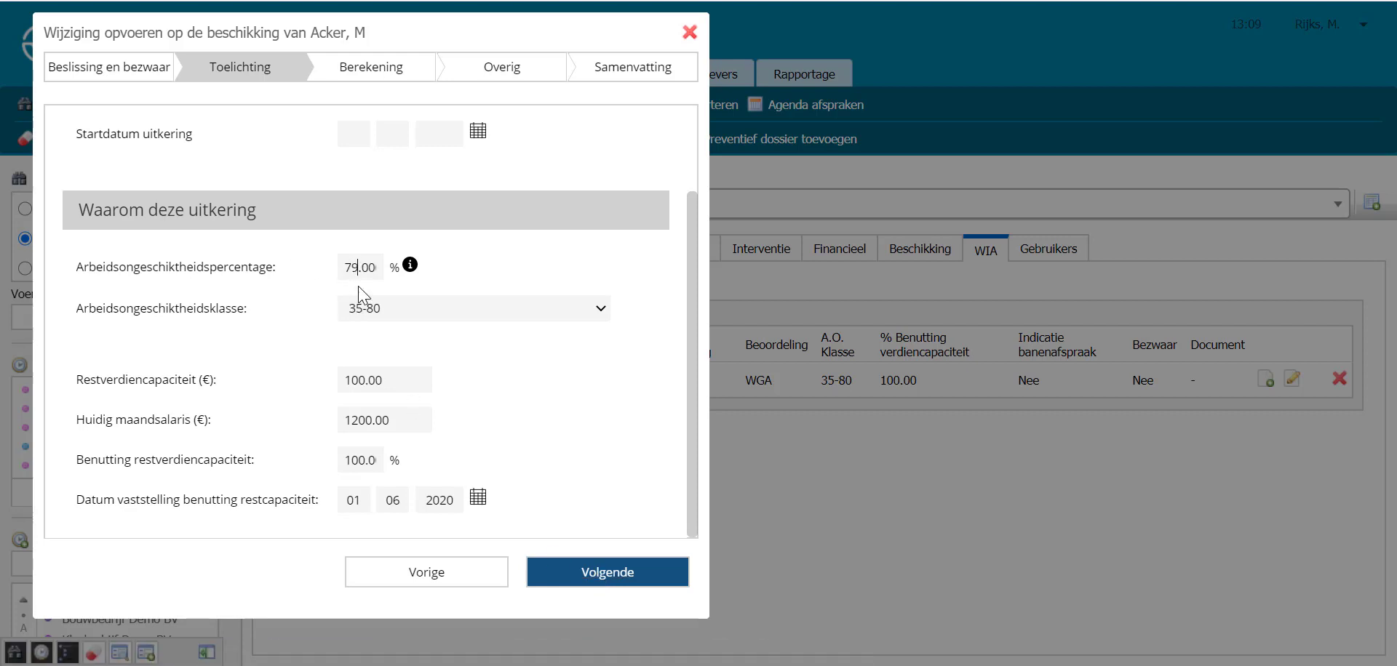
left_click(620, 580)
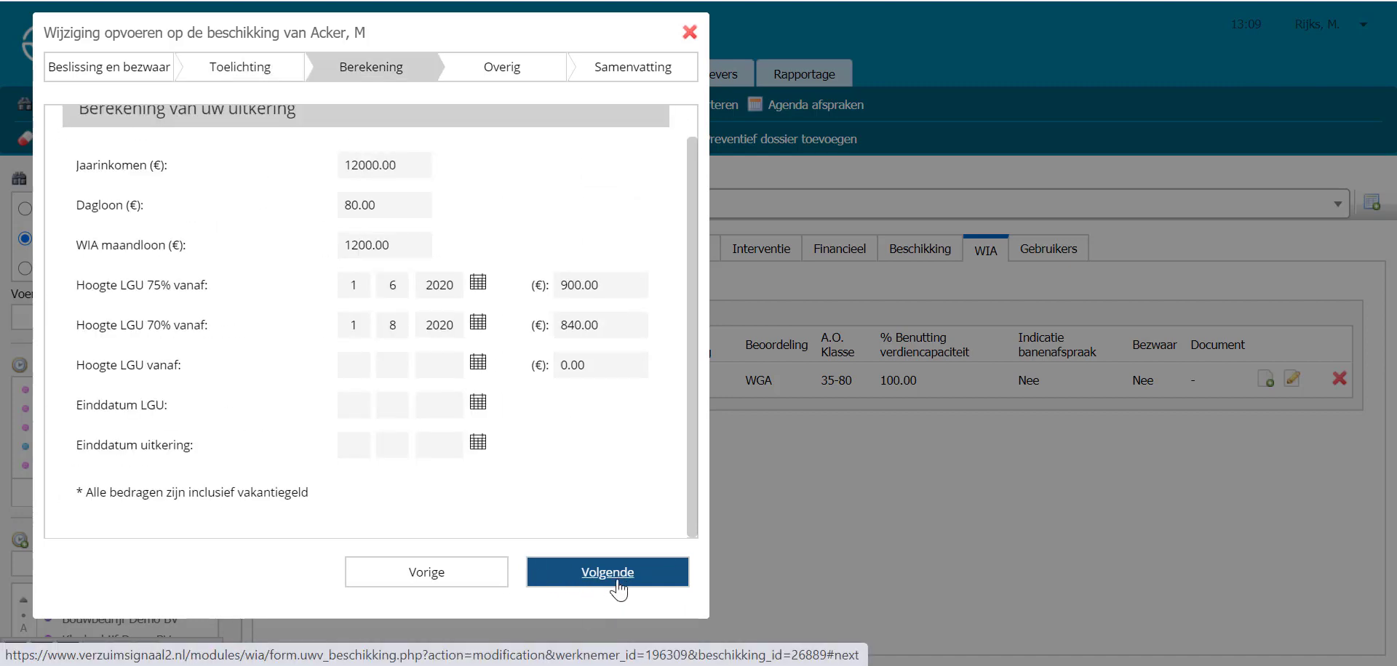
left_click(620, 582)
left_click(611, 582)
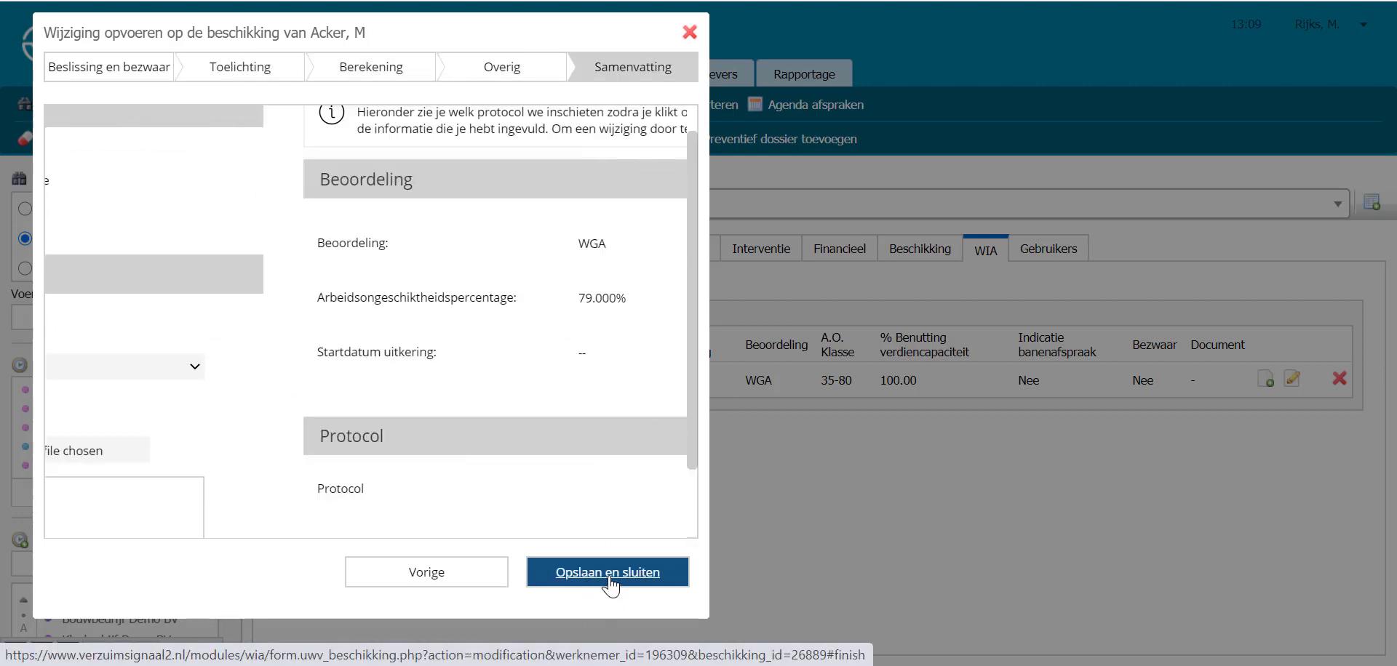
left_click(609, 573)
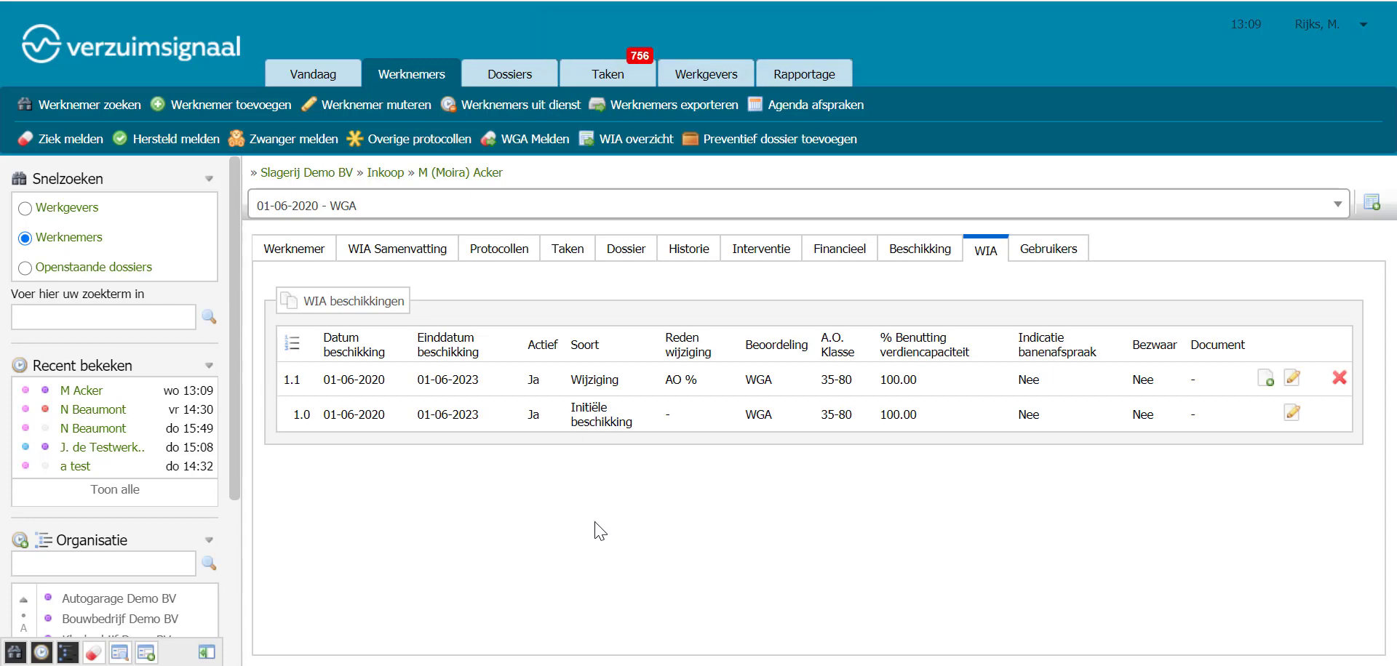
Step: Look at the correction form of the changed WGA decision, close it without editing, and view all of the employee's tasks
left_click(1292, 379)
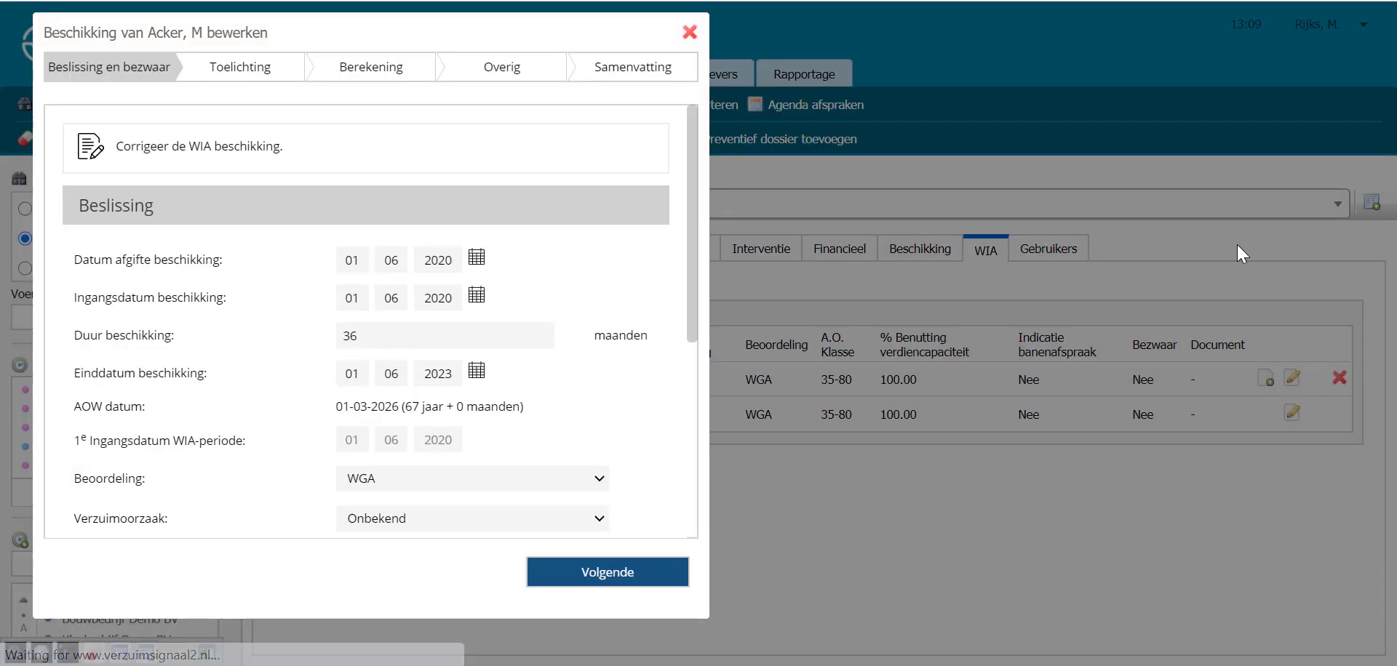
left_click(691, 33)
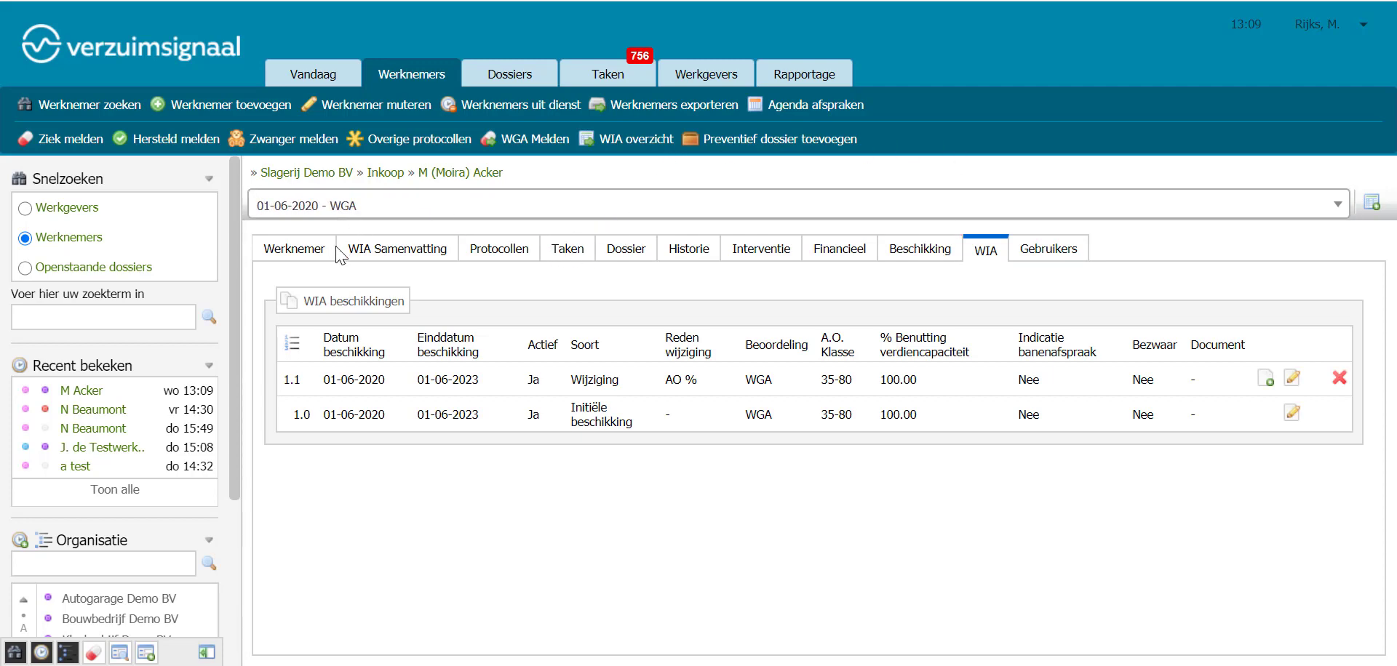
left_click(581, 259)
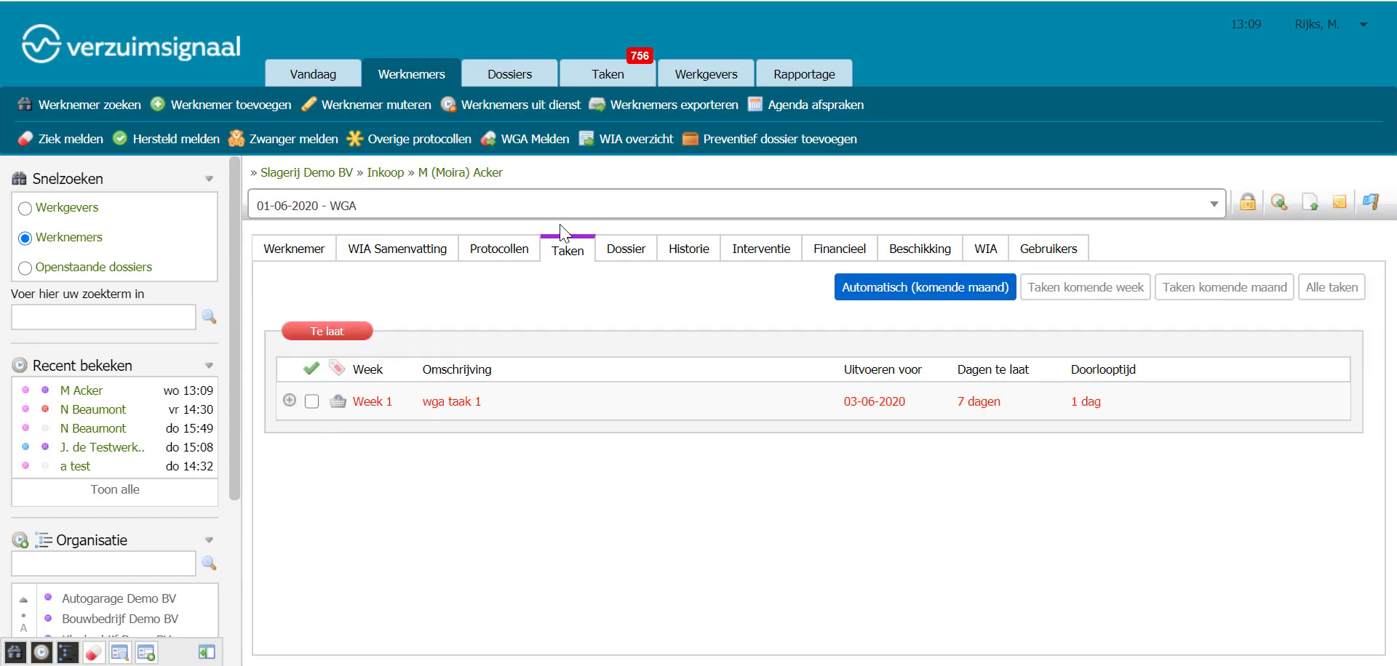
left_click(1348, 291)
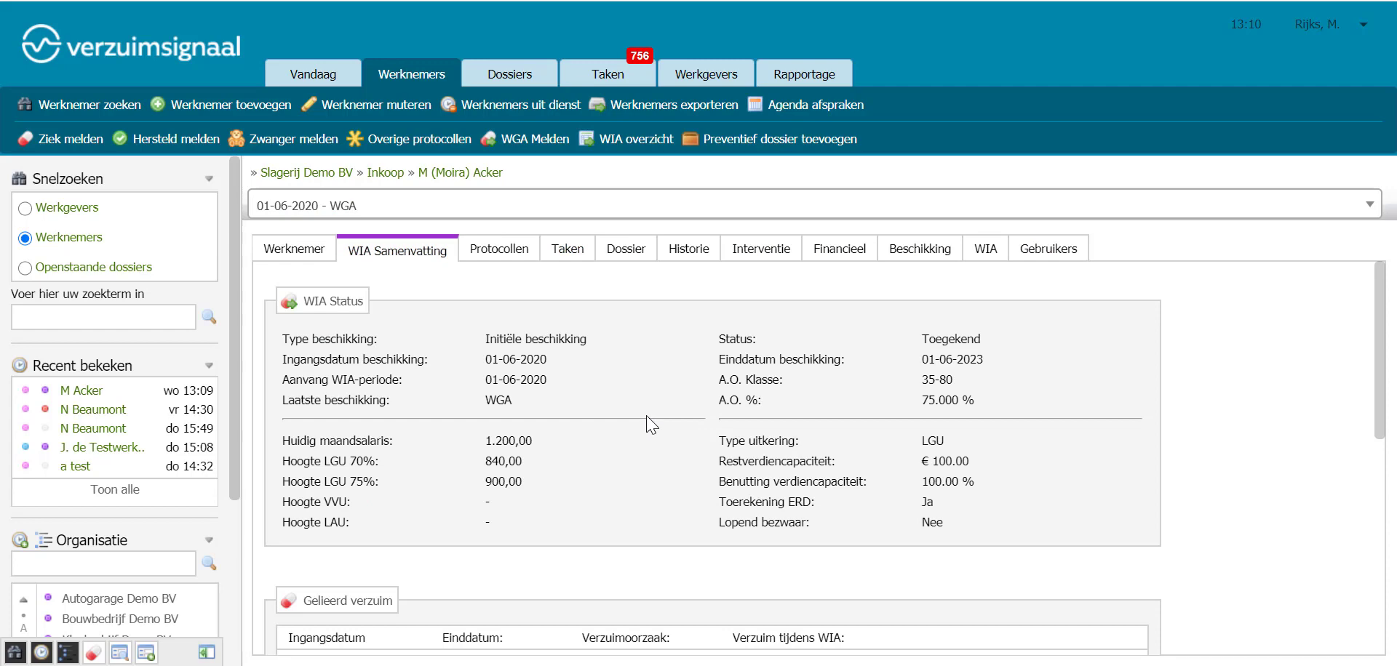
Step: Sort the WIA overzicht by Geboortedatum in descending order and place the Verzuimmanager column before Beoordeling
left_click(649, 141)
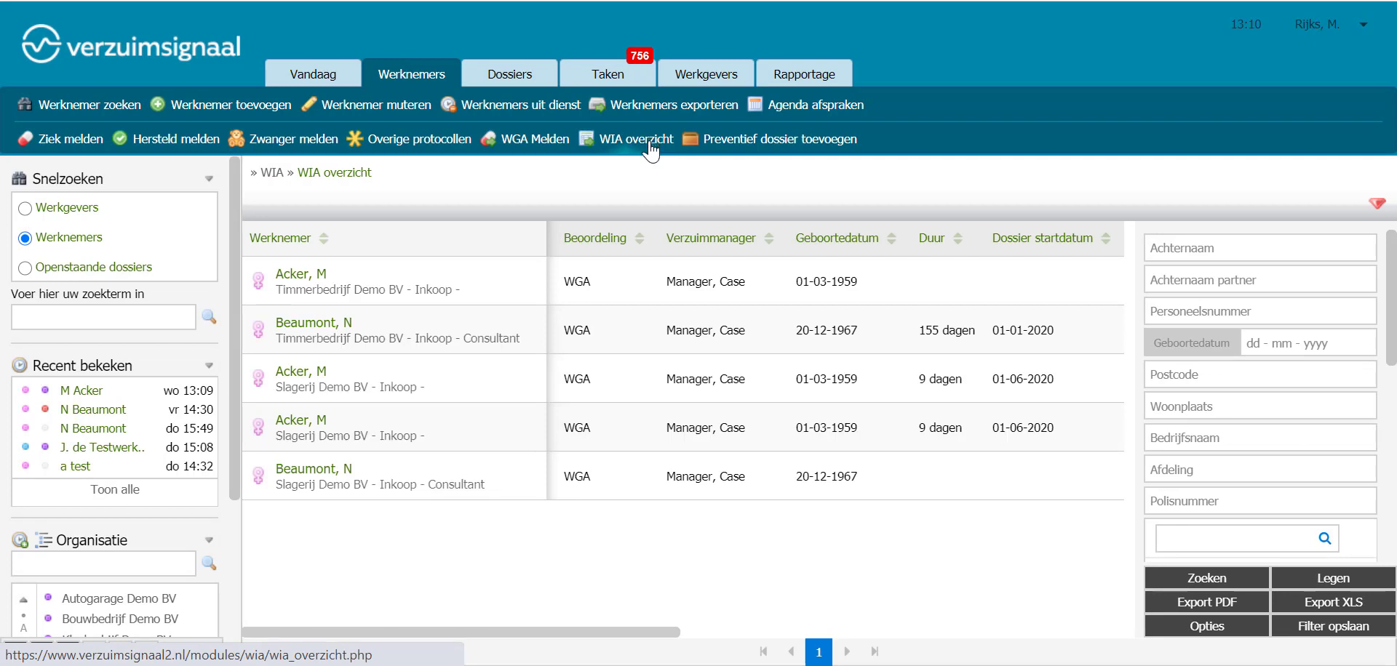
left_click(842, 244)
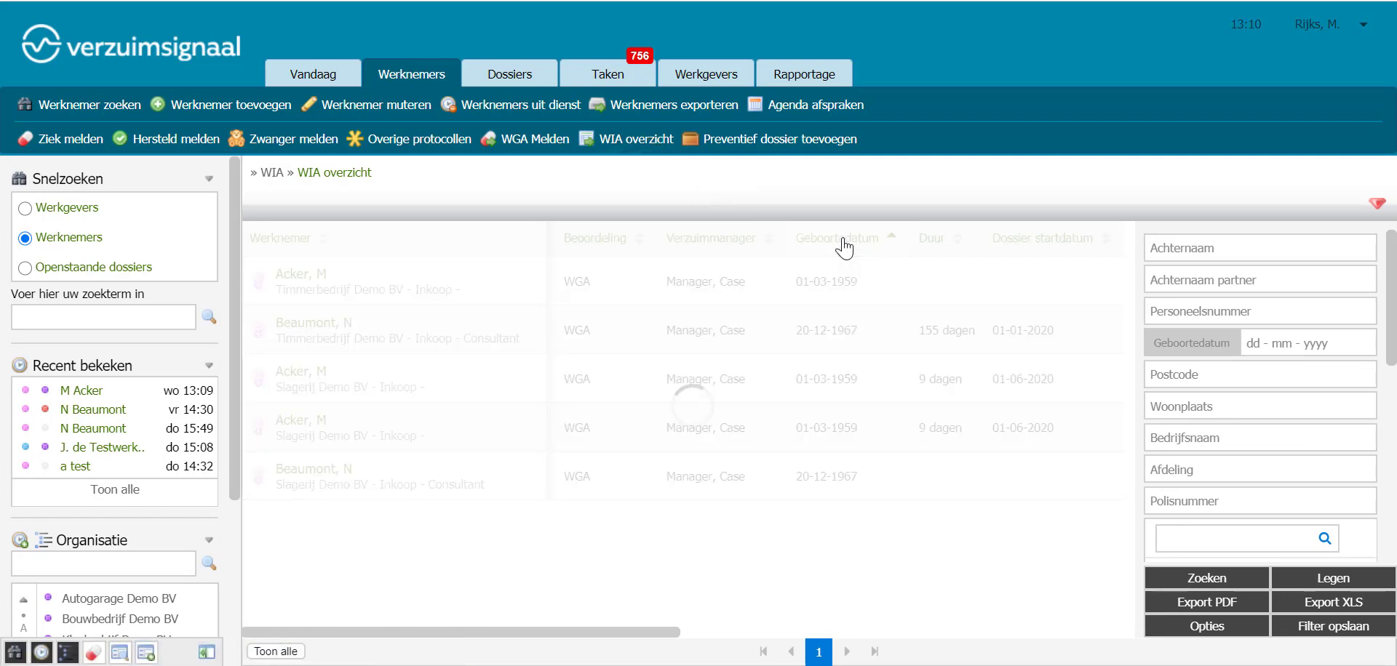
left_click(842, 245)
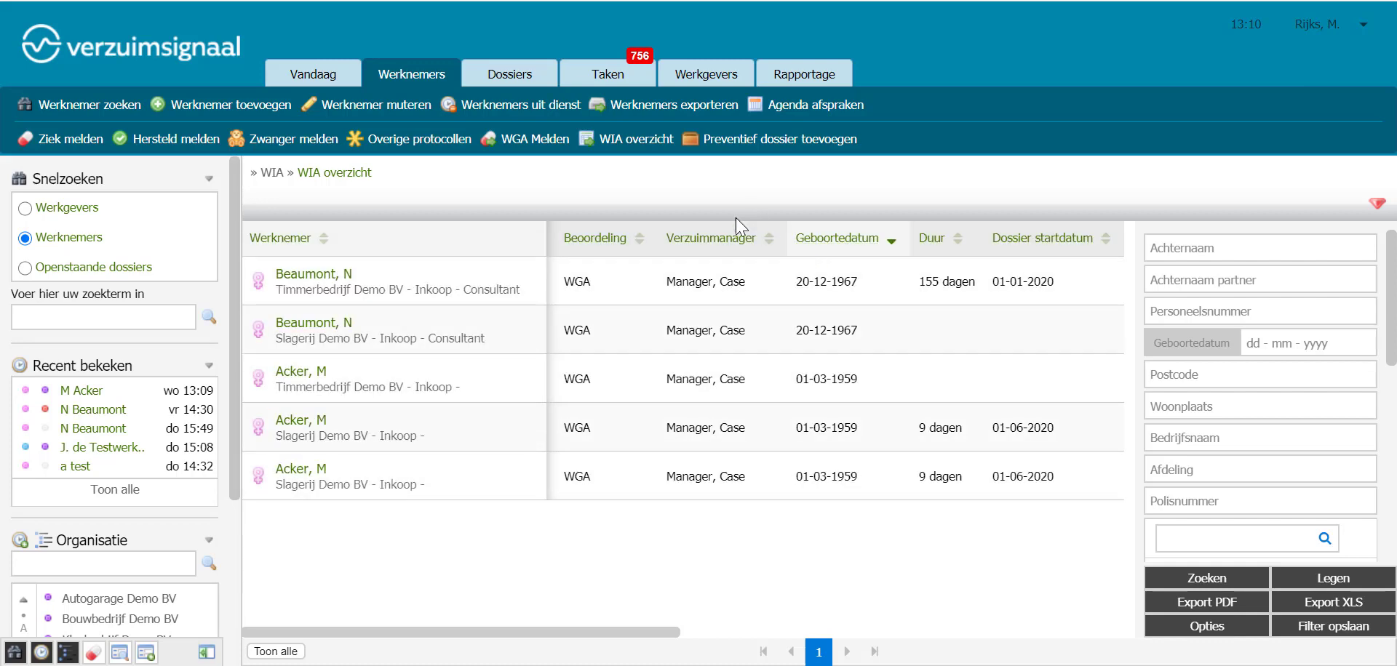
left_click_drag(731, 239, 587, 231)
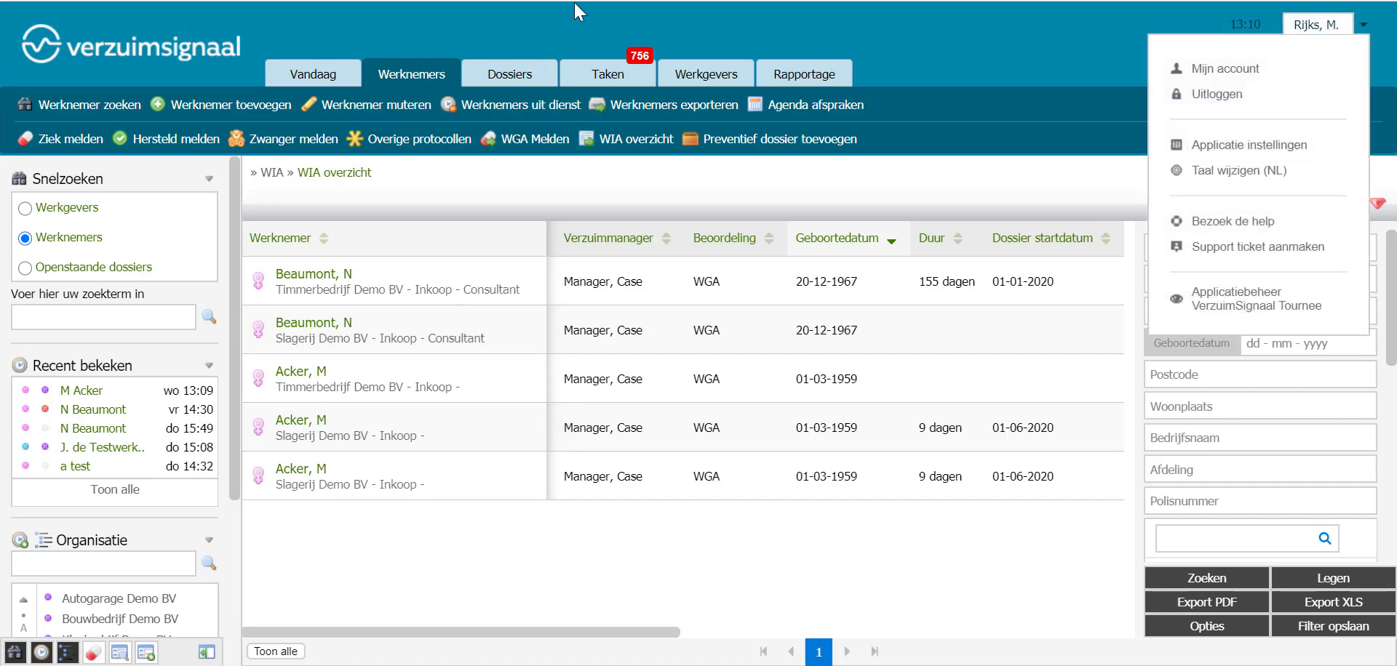
Step: Start a WIA aantallen report under Rapportage and set the start year of its period to 2019
left_click(798, 77)
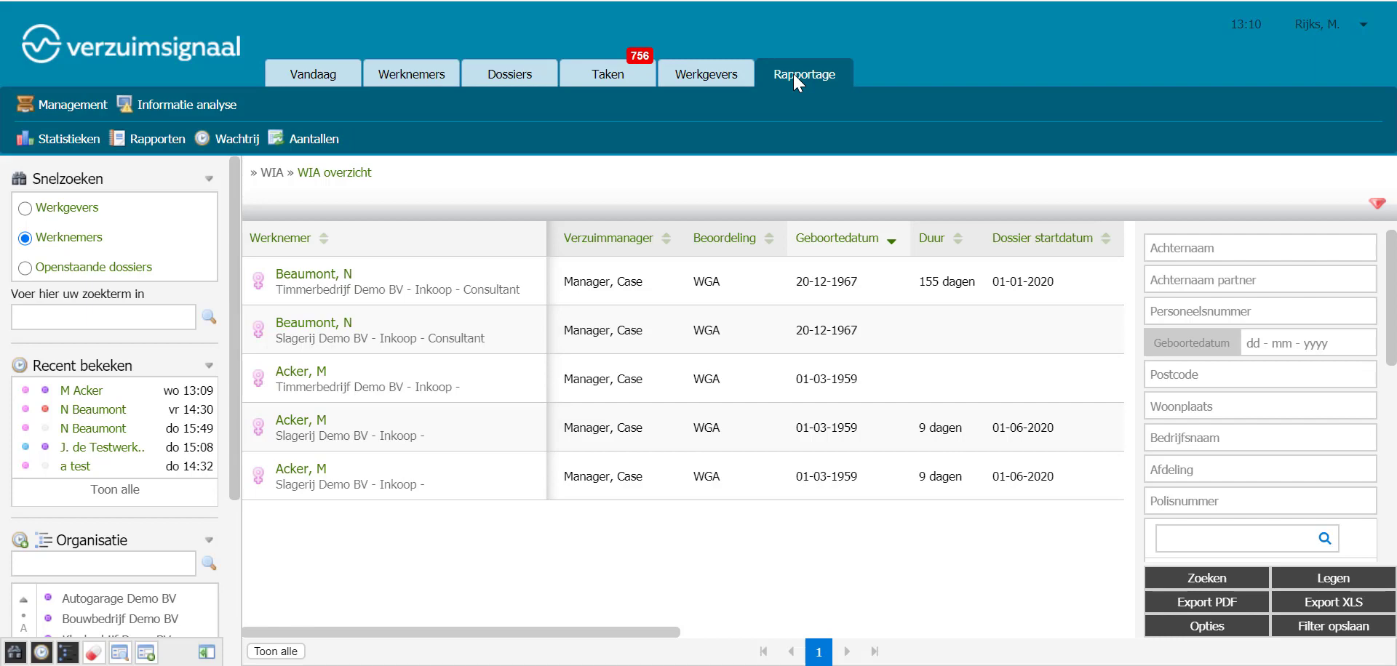
left_click(172, 142)
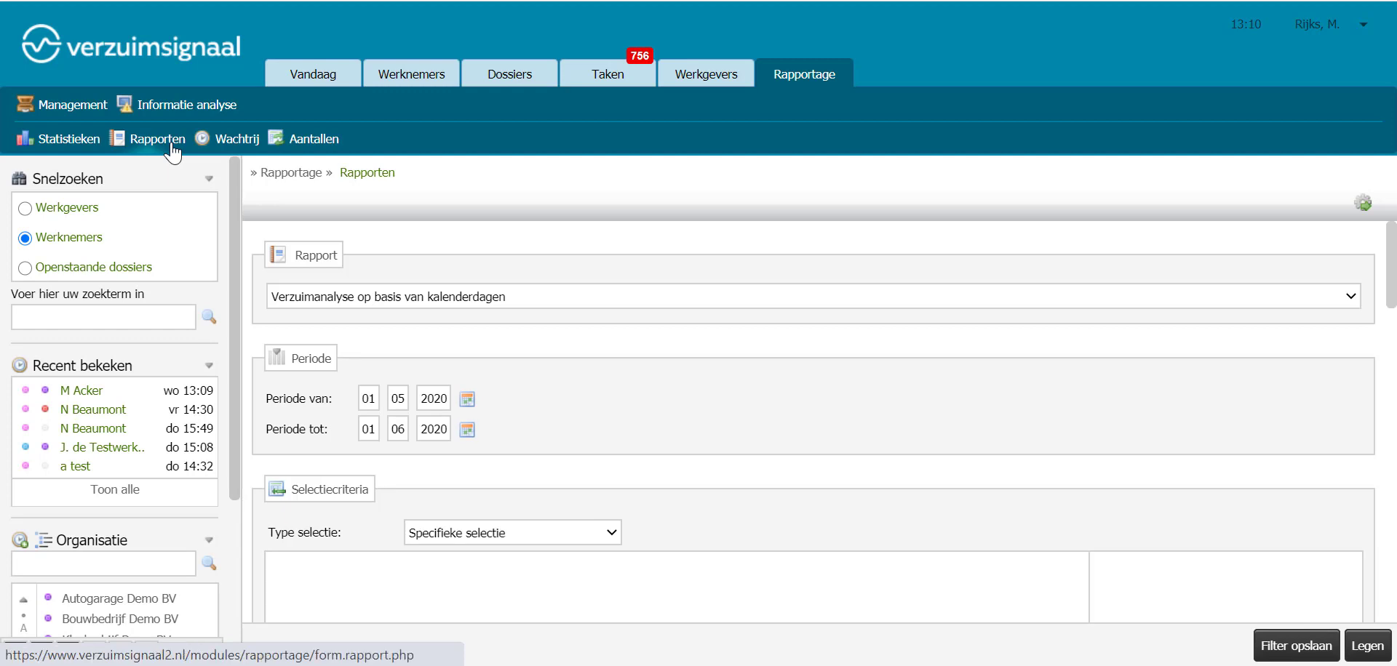
left_click(415, 309)
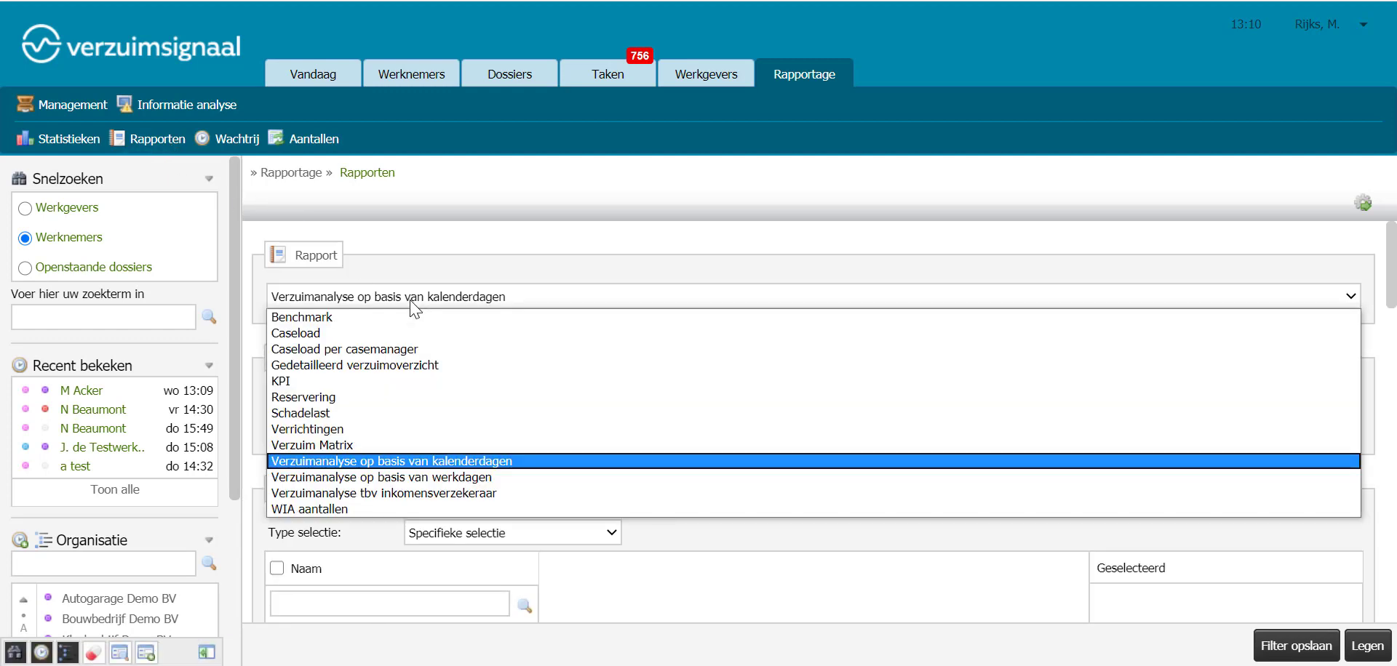
left_click(351, 508)
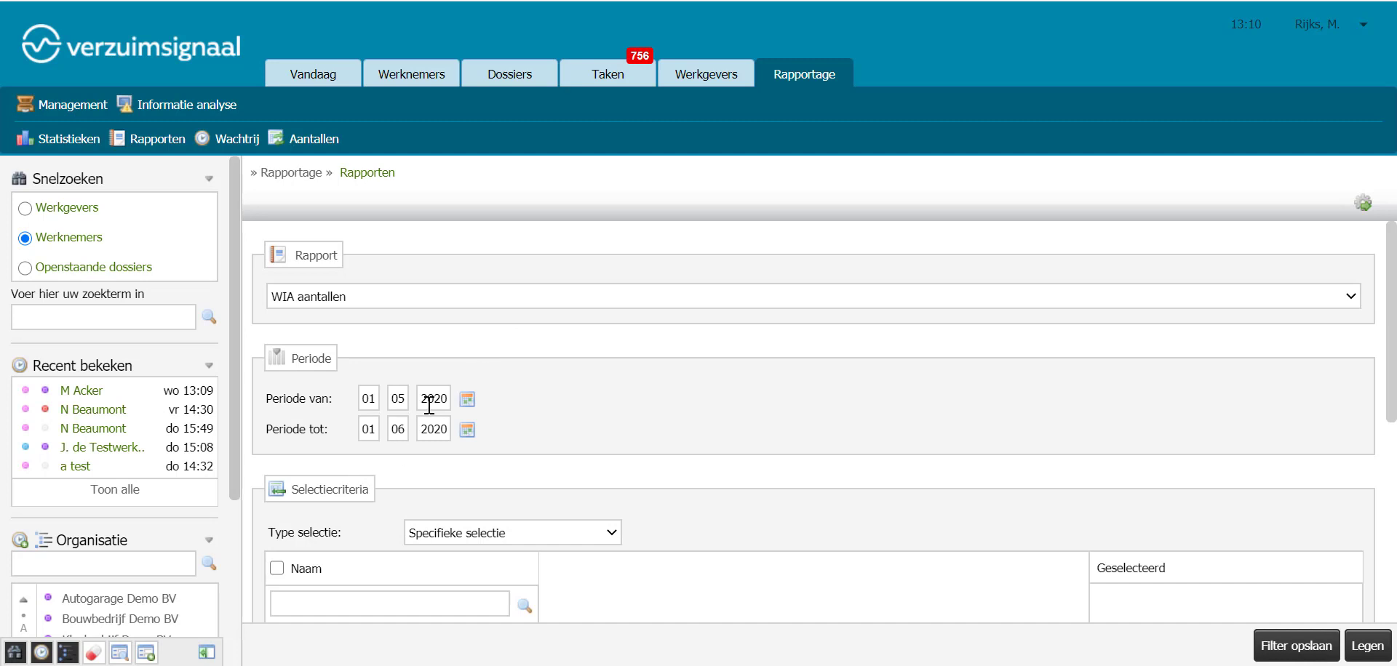
left_click(451, 397)
key("BackSpace")
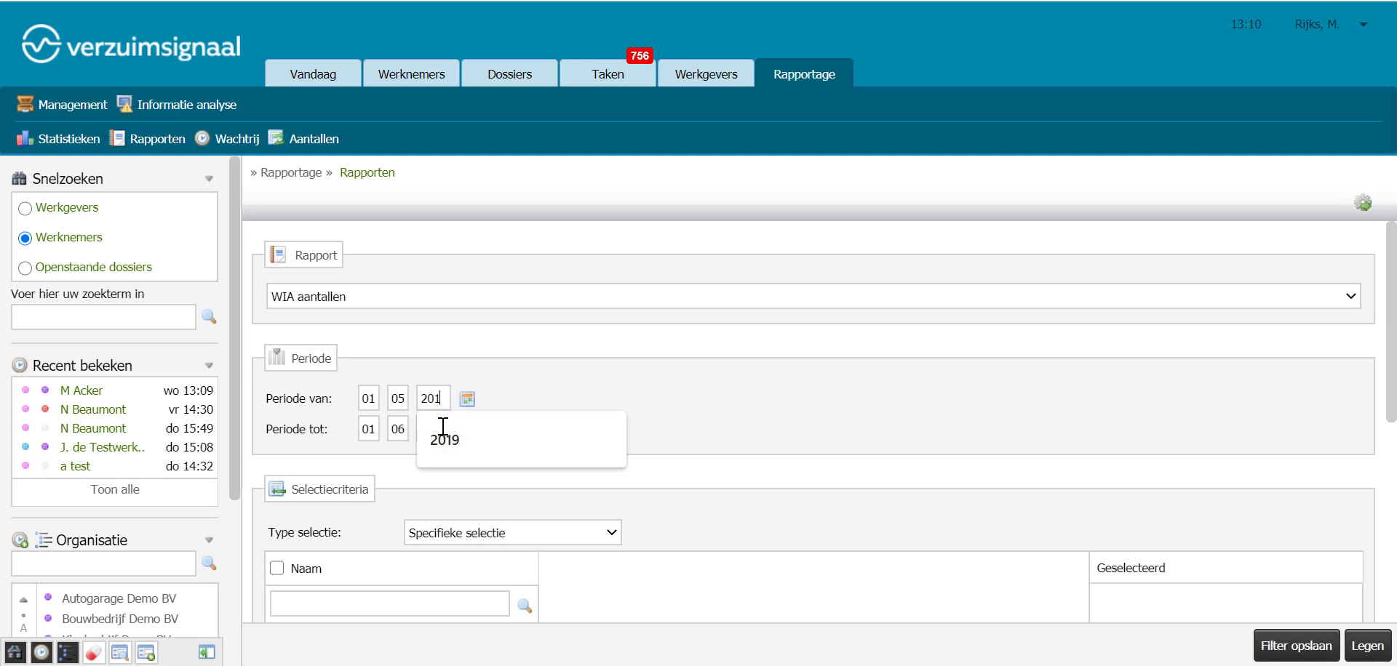
left_click(443, 426)
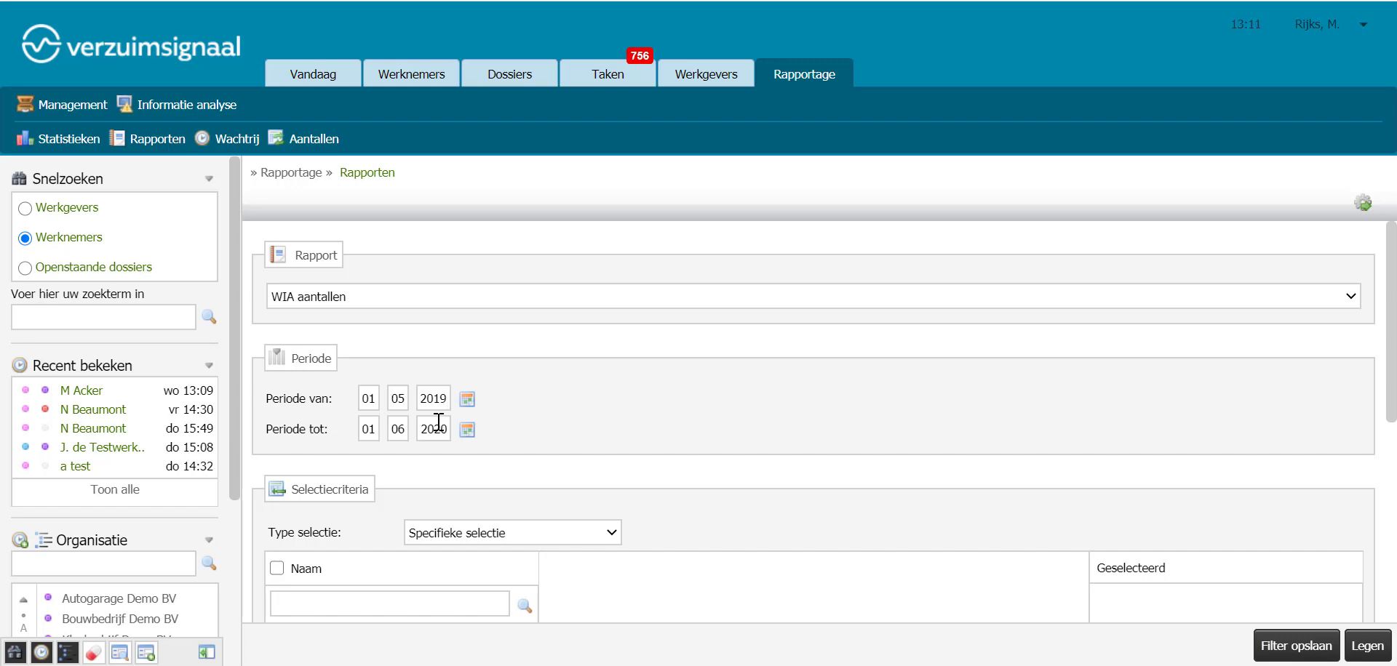
Step: Include all listed companies in the report's Selectiecriteria
scroll(429, 426, "down", 5)
scroll(425, 425, "up", 5)
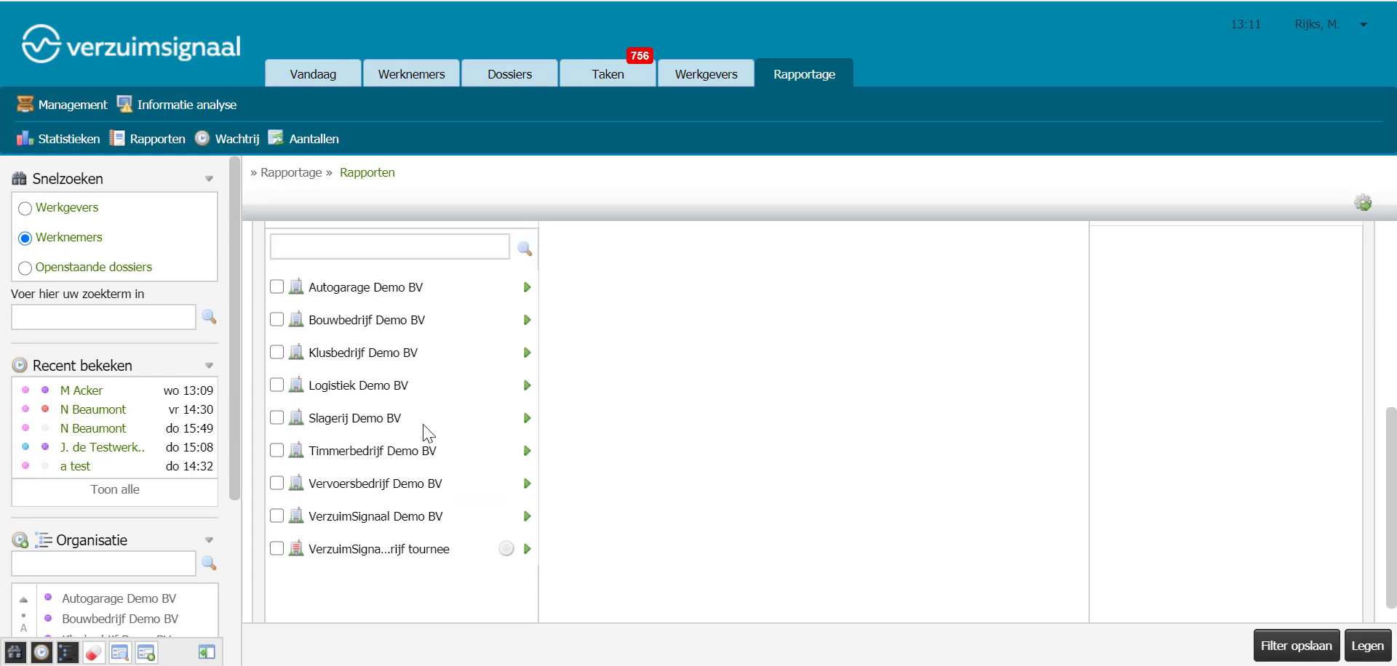
left_click(276, 385)
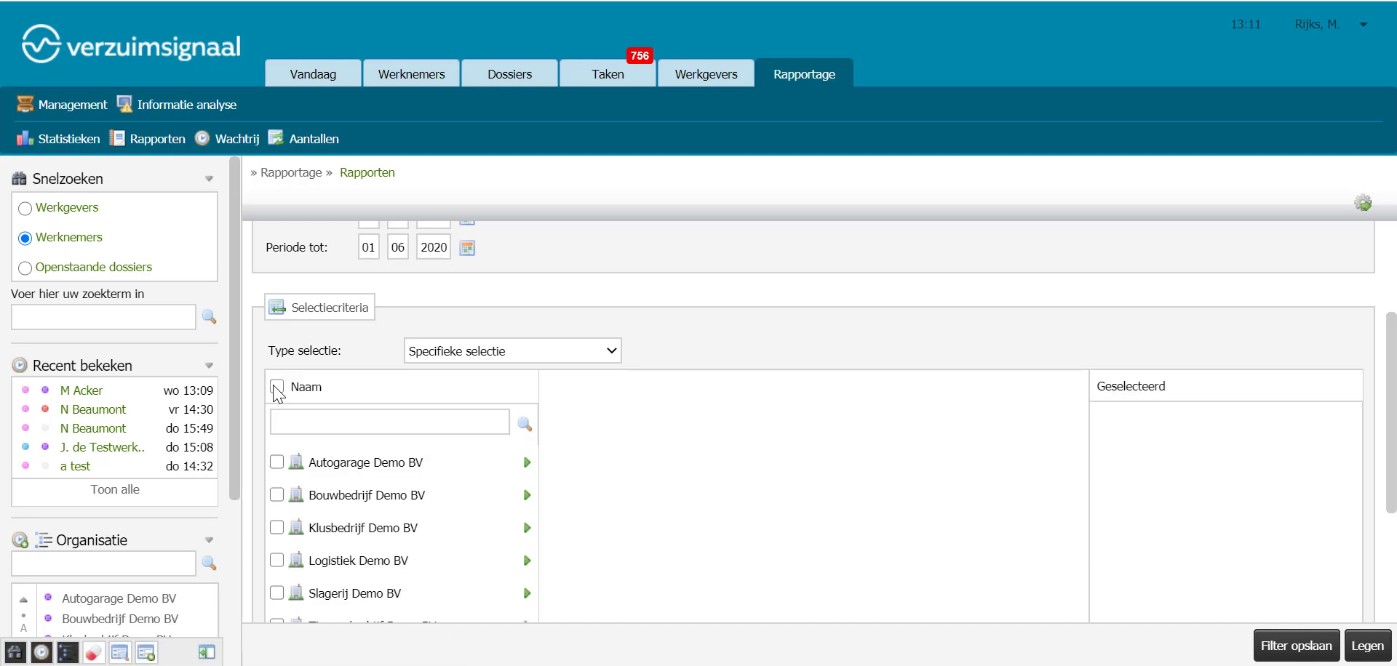
left_click(277, 387)
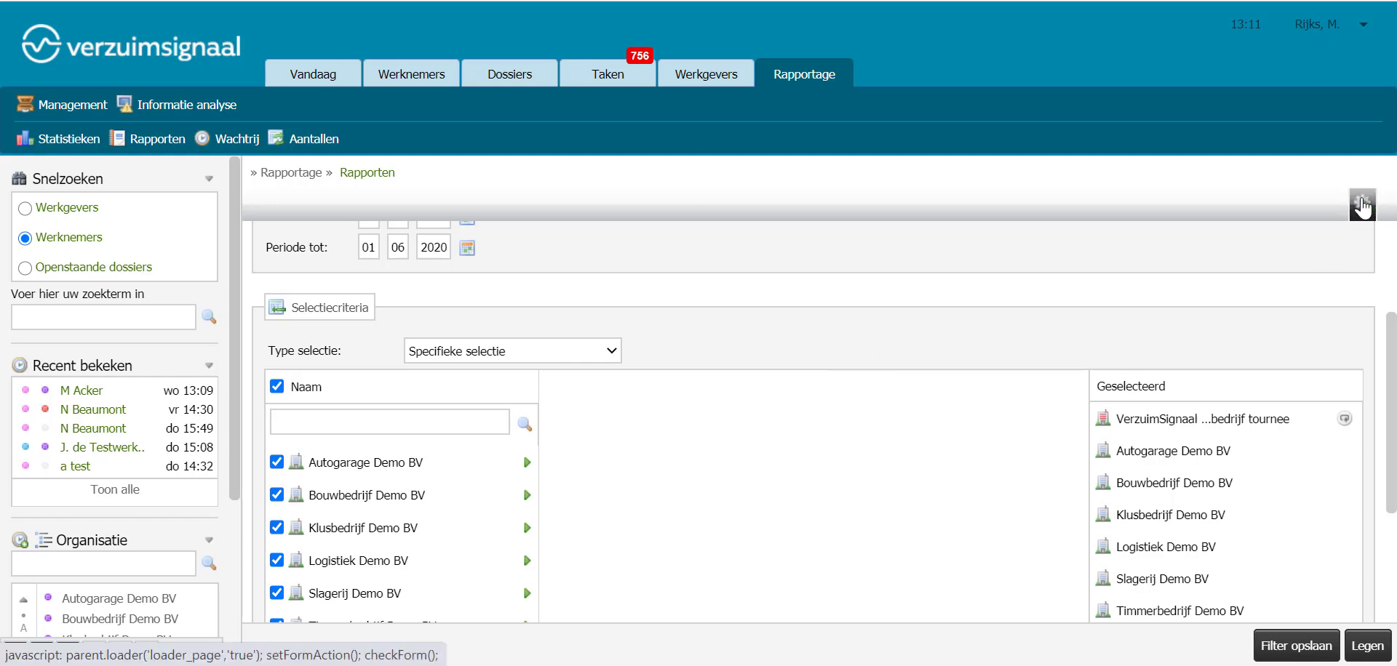
Step: Generate the WIA aantallen report and save it to the Wachtrij under the name testrap
left_click(1362, 205)
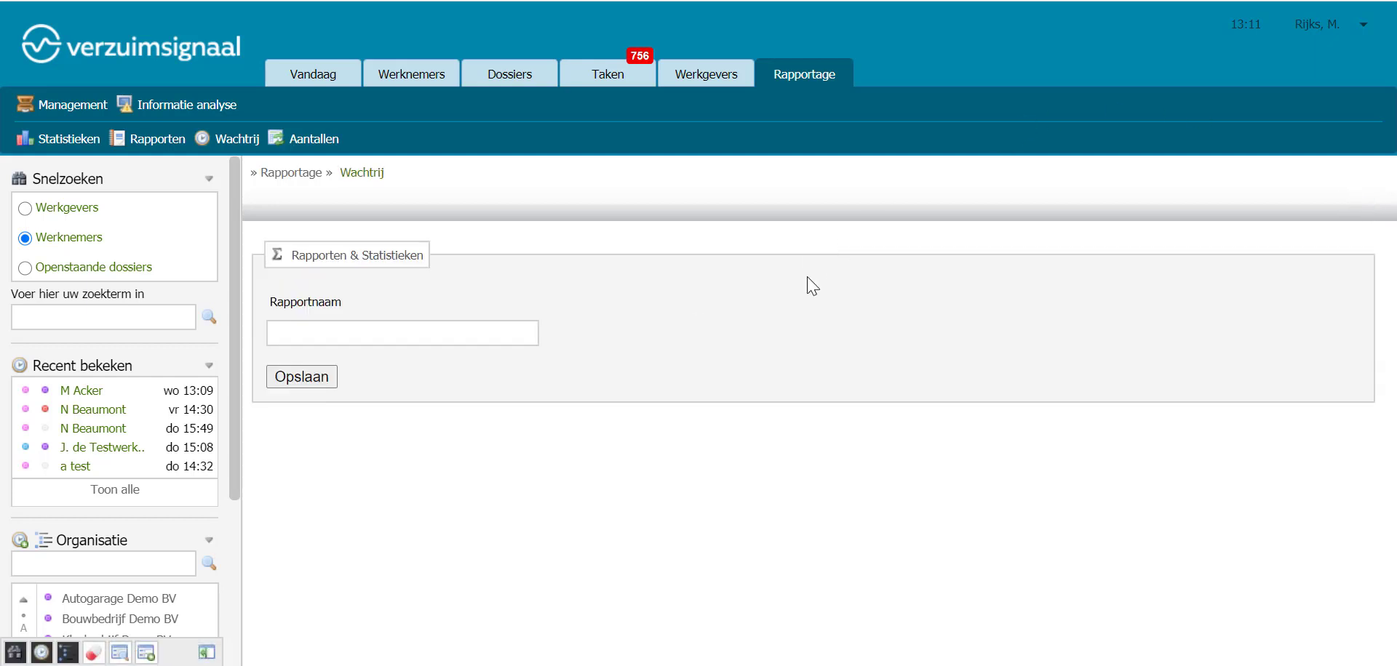
left_click(462, 331)
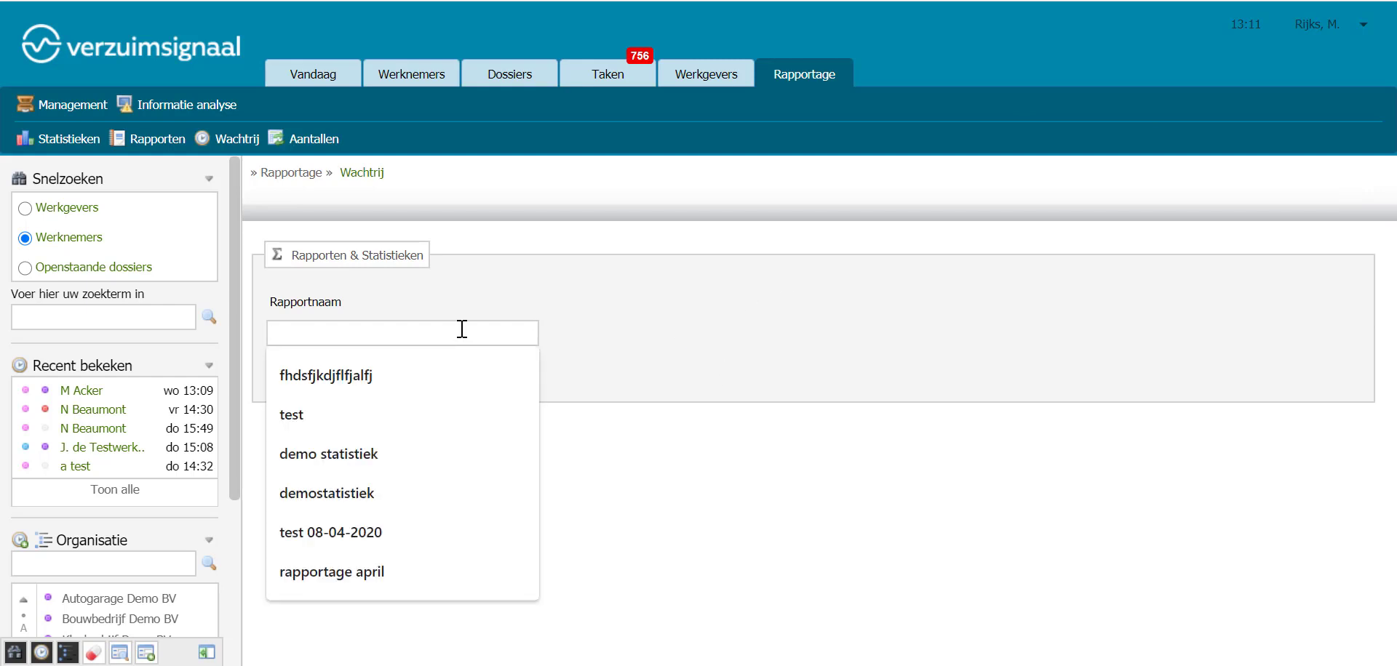
type("testra")
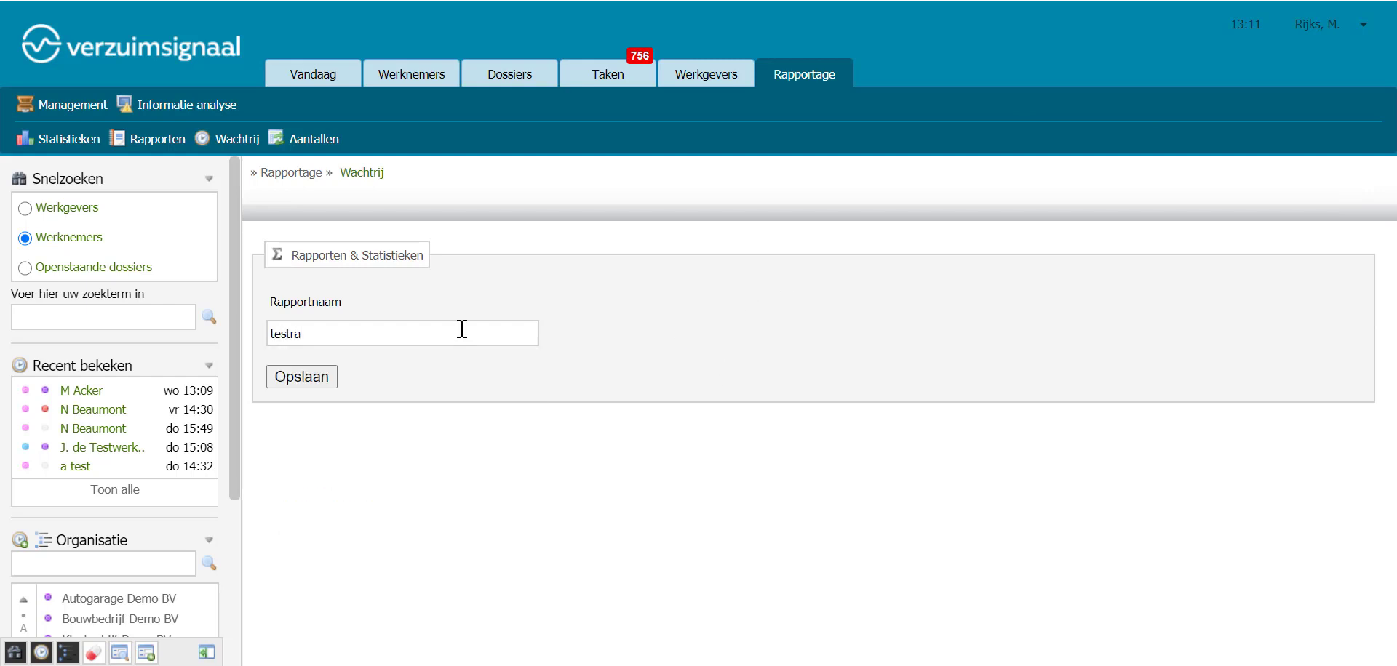
type("p")
left_click(309, 386)
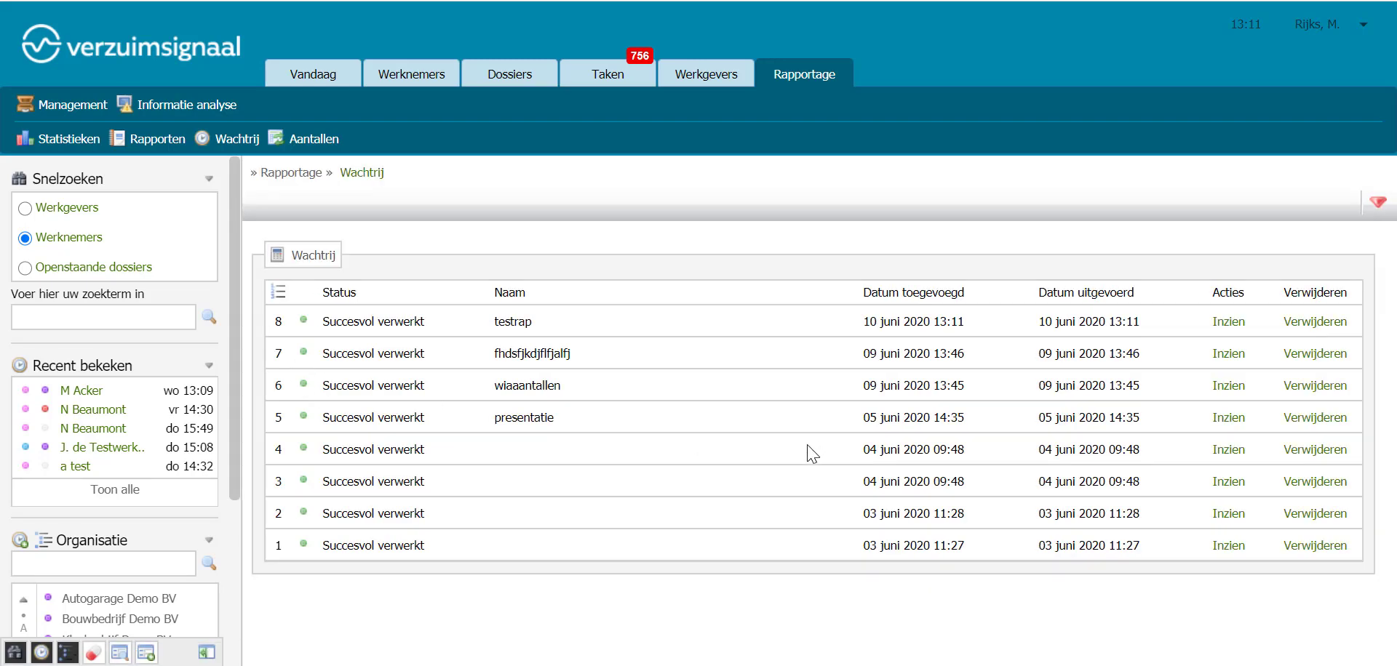
Step: Open the testrap report from the Wachtrij and examine its figures per department through to Totalen
left_click(1224, 324)
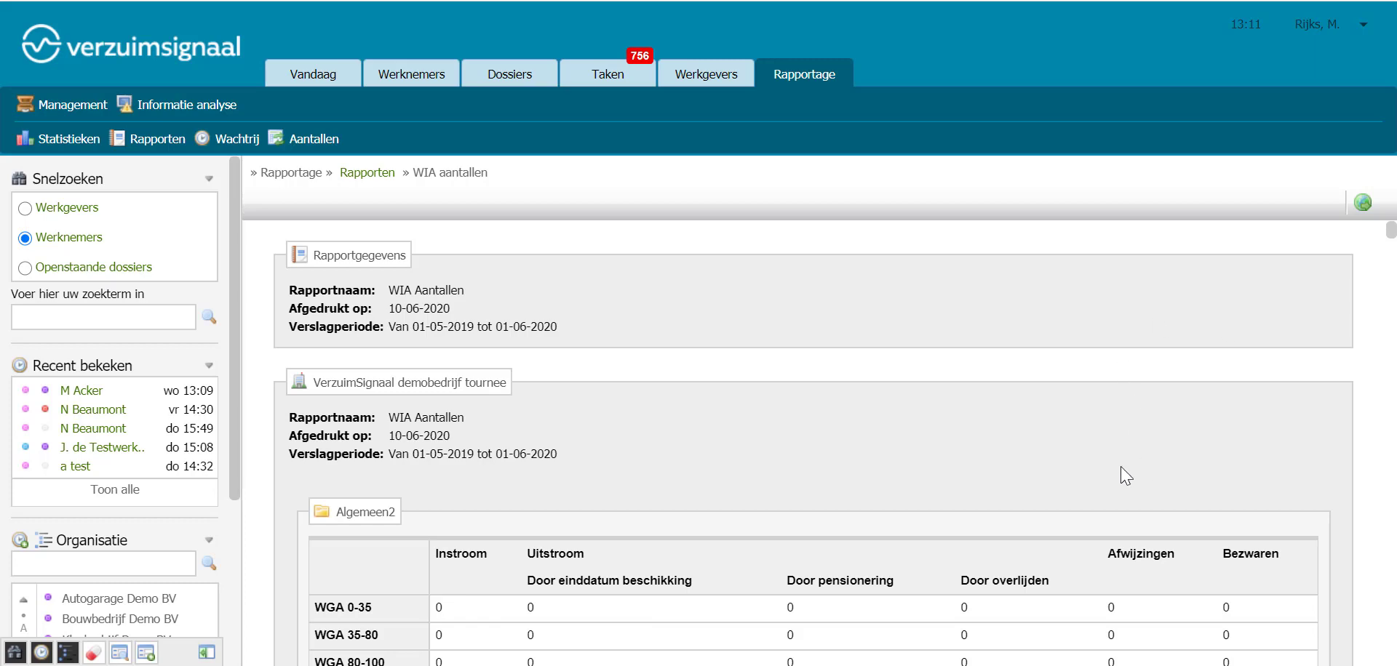
scroll(1121, 466, "down", 3)
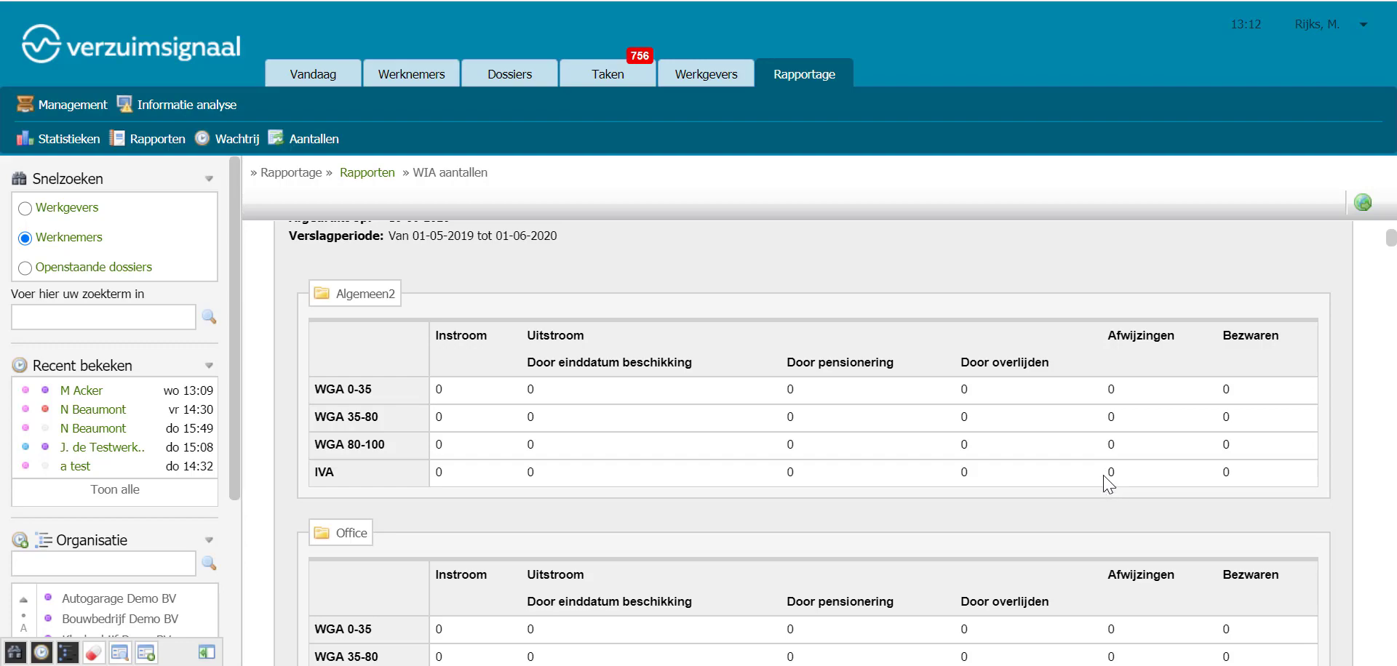
scroll(1105, 481, "down", 5)
scroll(1103, 469, "down", 10)
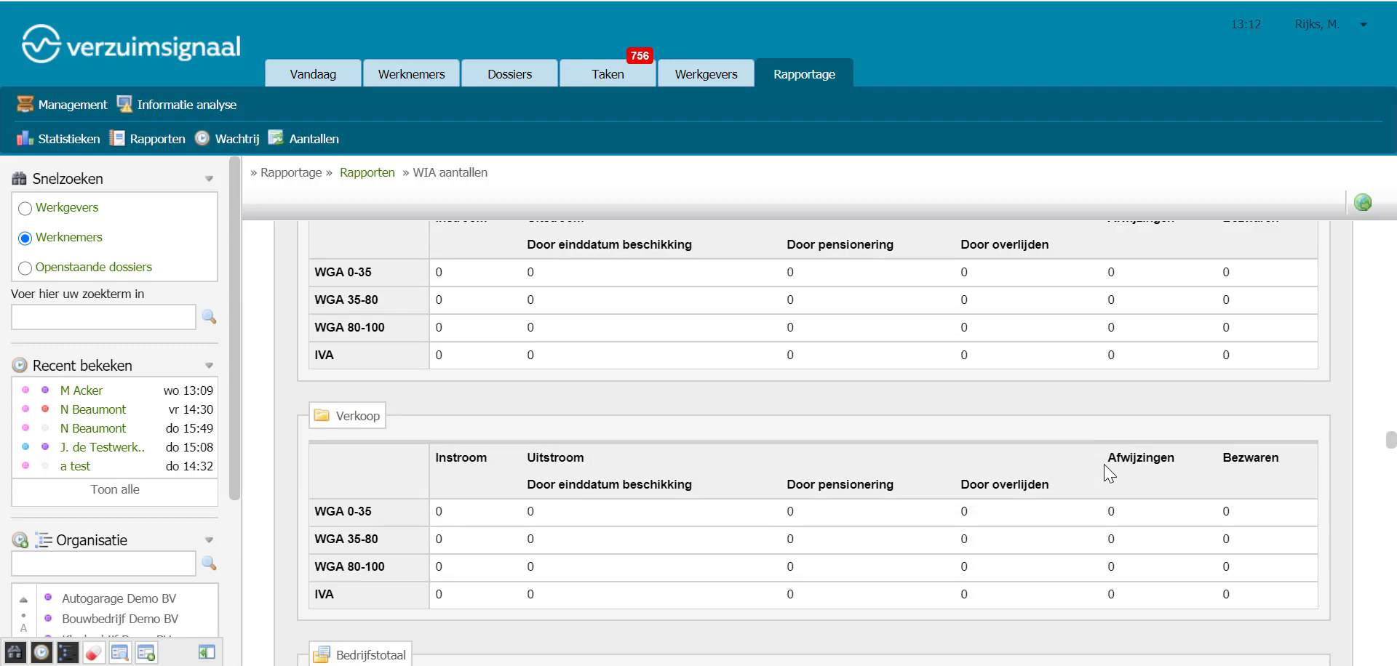
scroll(1106, 471, "down", 8)
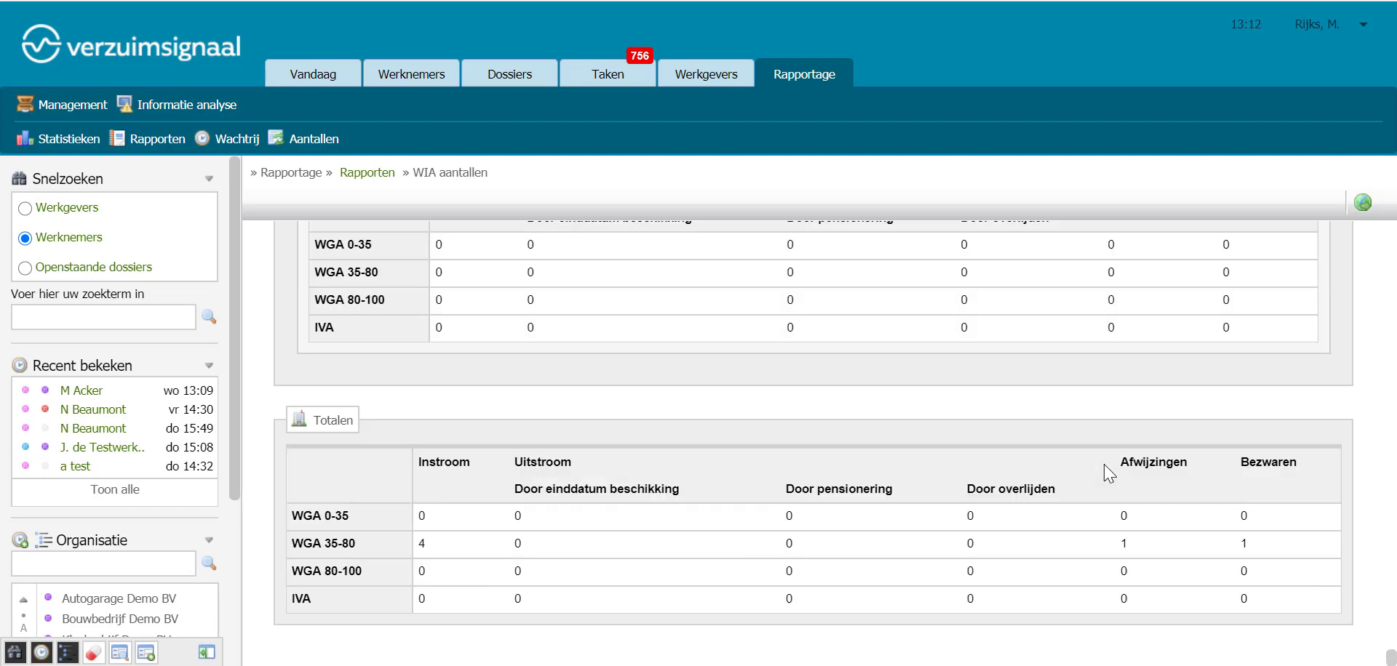